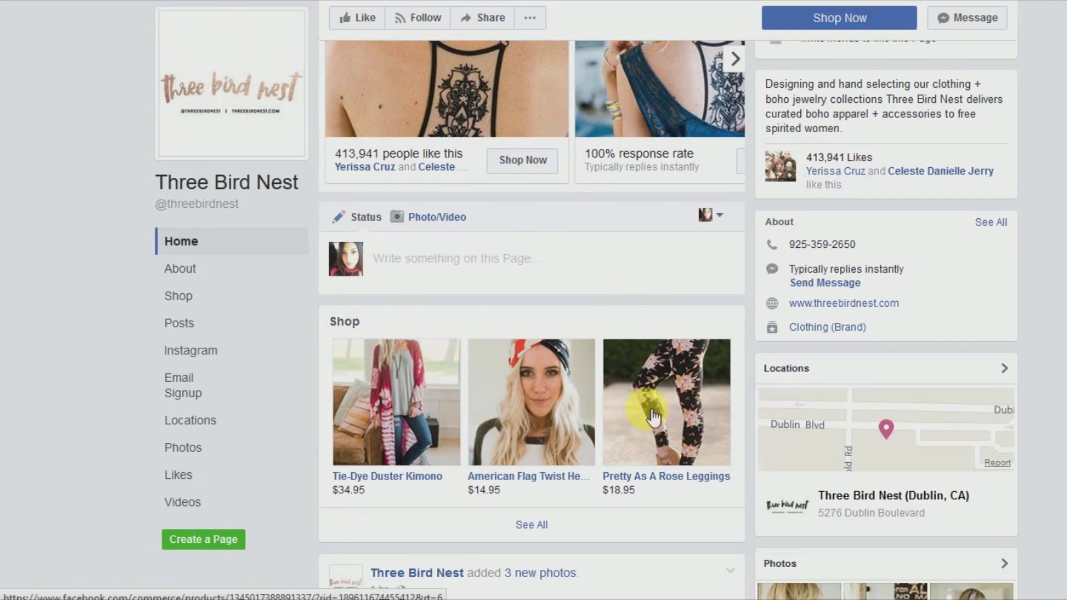
# View the Tie-Dye Duster Kimono in the Three Bird Nest shop, browse its product photos, and close the product view
pyautogui.scroll(-2, 551, 428)
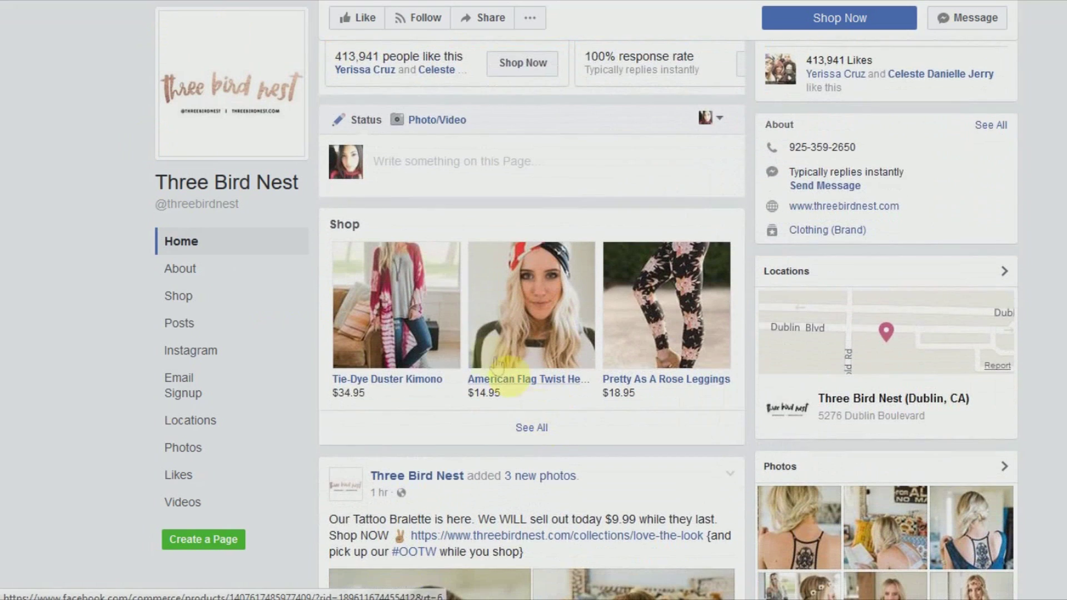
pyautogui.click(410, 318)
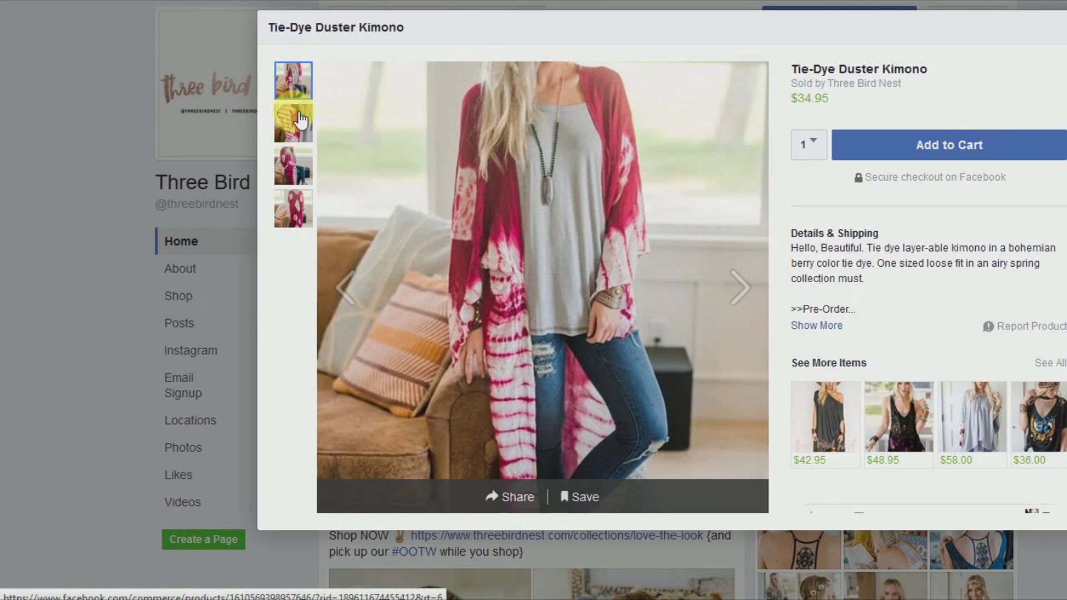
pyautogui.click(300, 120)
pyautogui.click(299, 165)
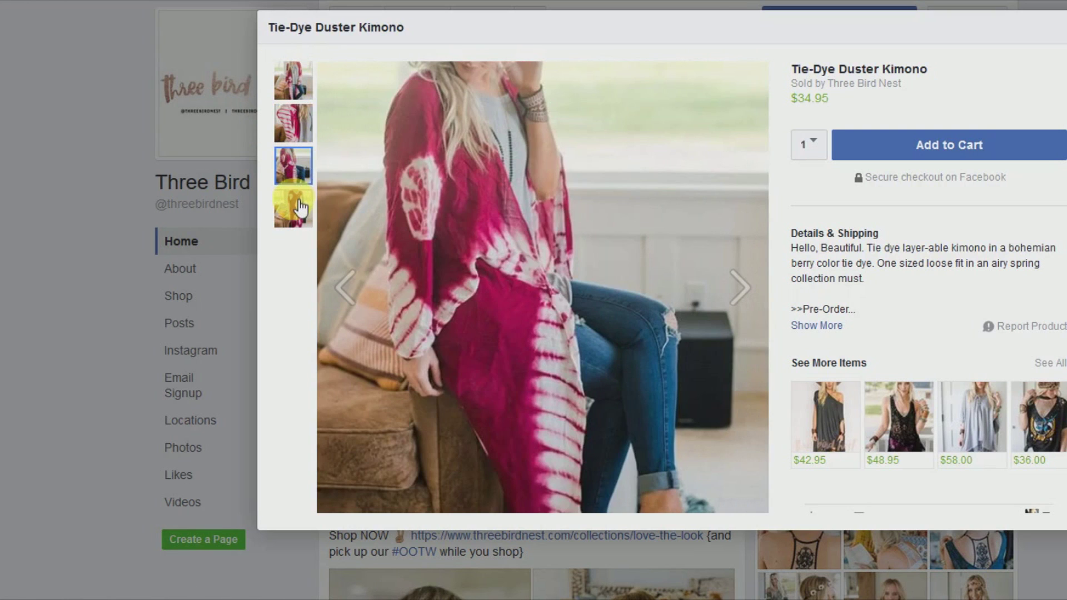
pyautogui.click(301, 209)
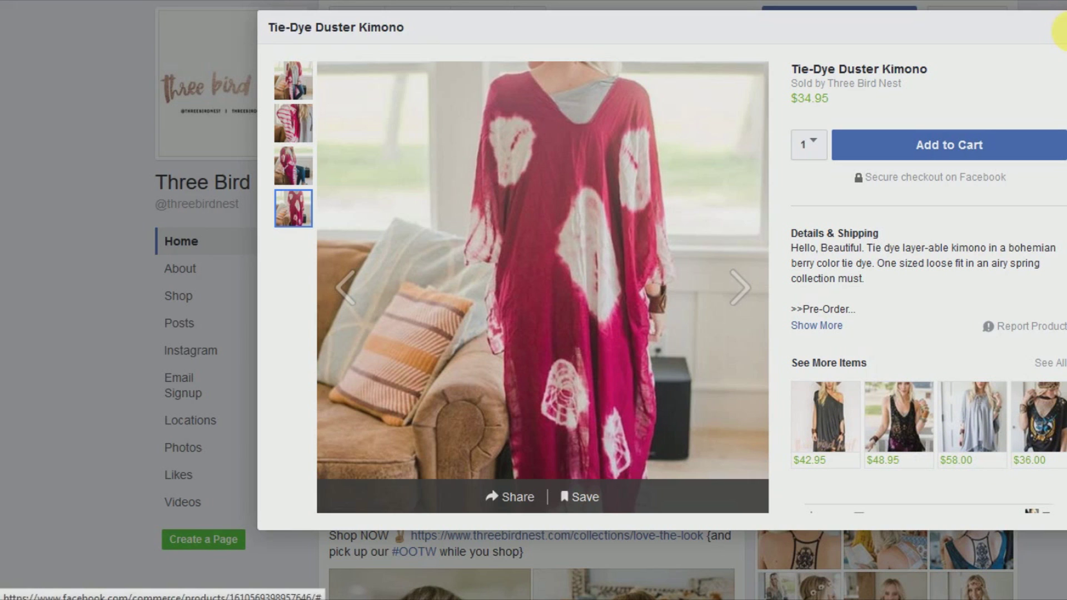
pyautogui.click(1062, 30)
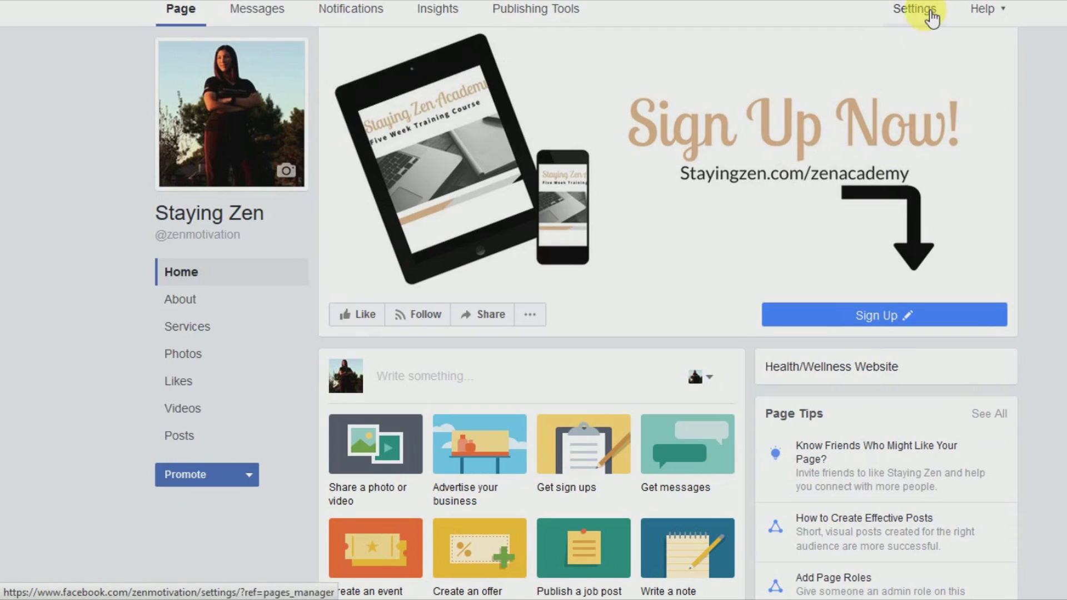
# Add a Shop tab to the Staying Zen page in its Edit Page settings
pyautogui.click(917, 24)
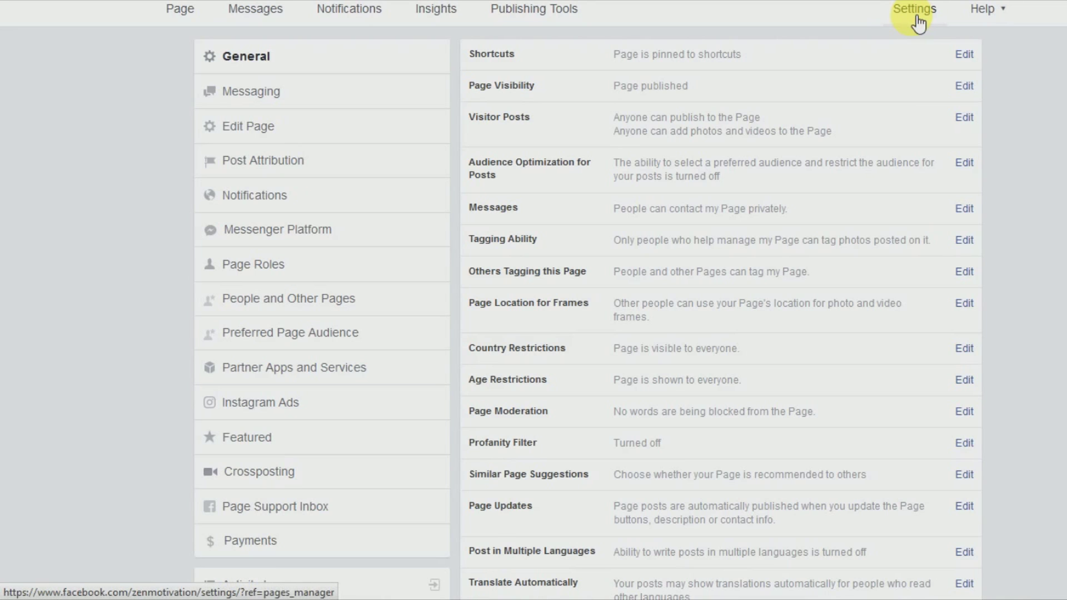
pyautogui.click(256, 133)
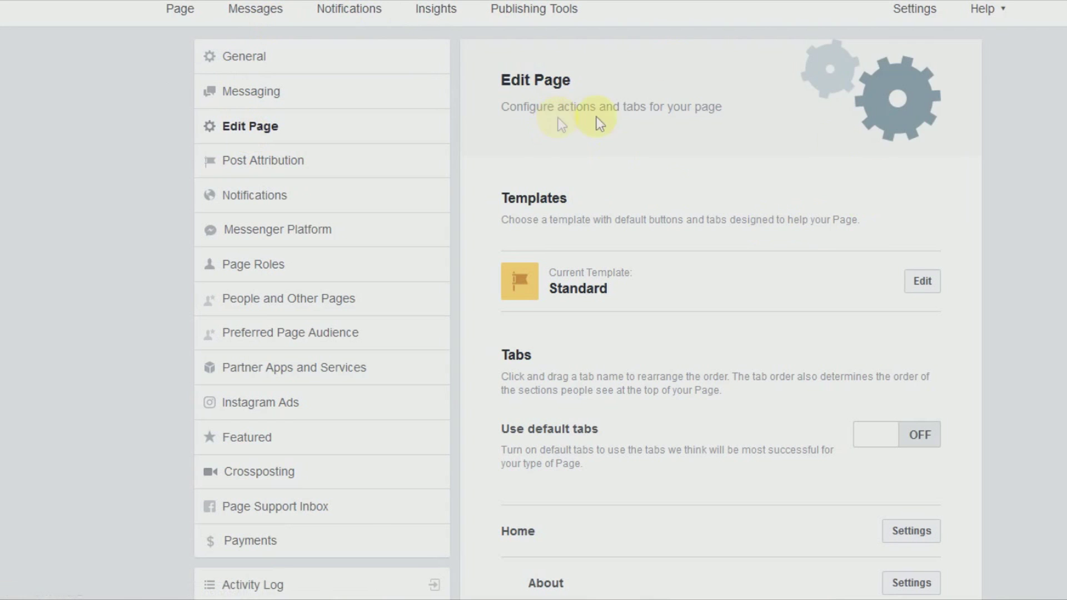
pyautogui.scroll(-5, 707, 242)
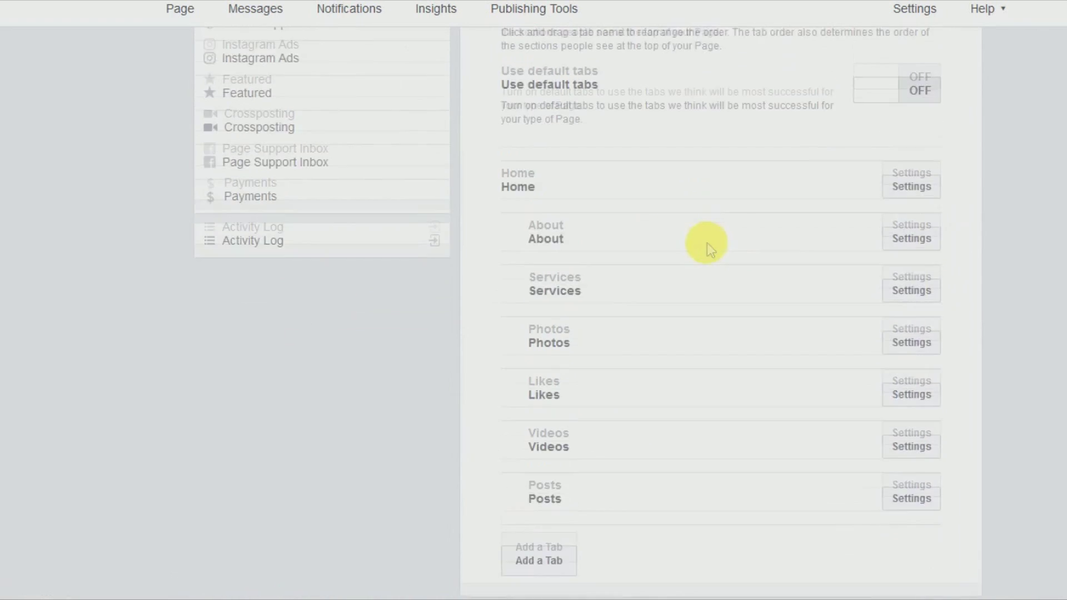
pyautogui.scroll(-3, 632, 393)
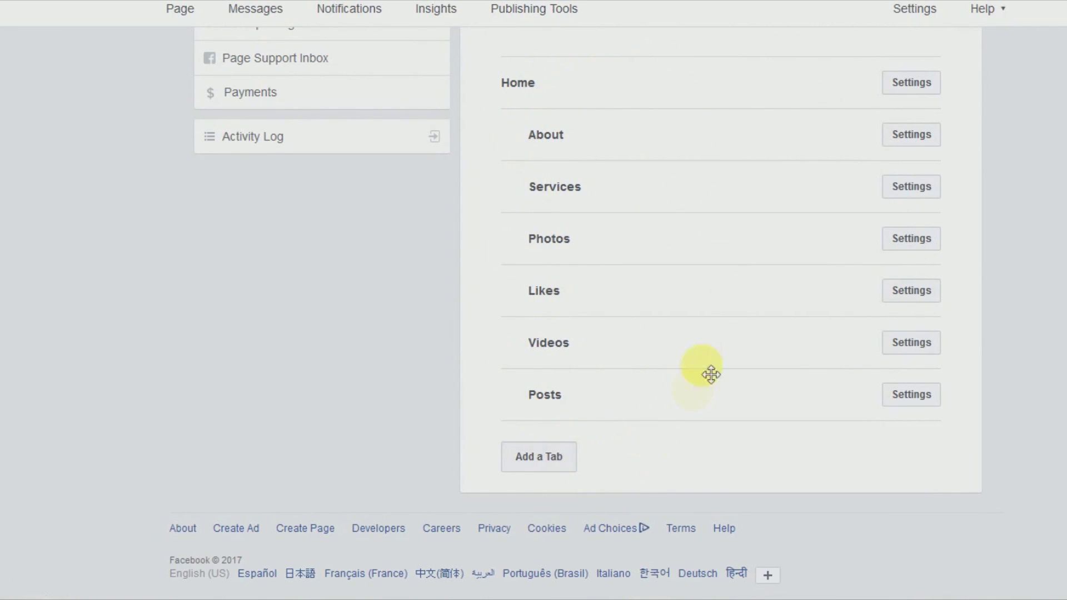
pyautogui.click(549, 470)
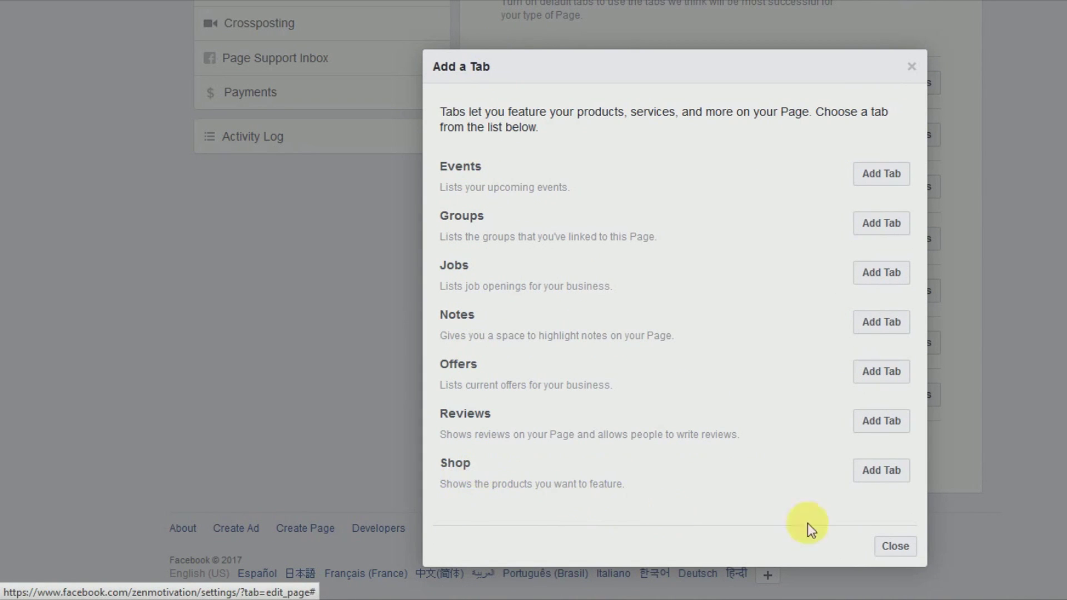
pyautogui.click(876, 475)
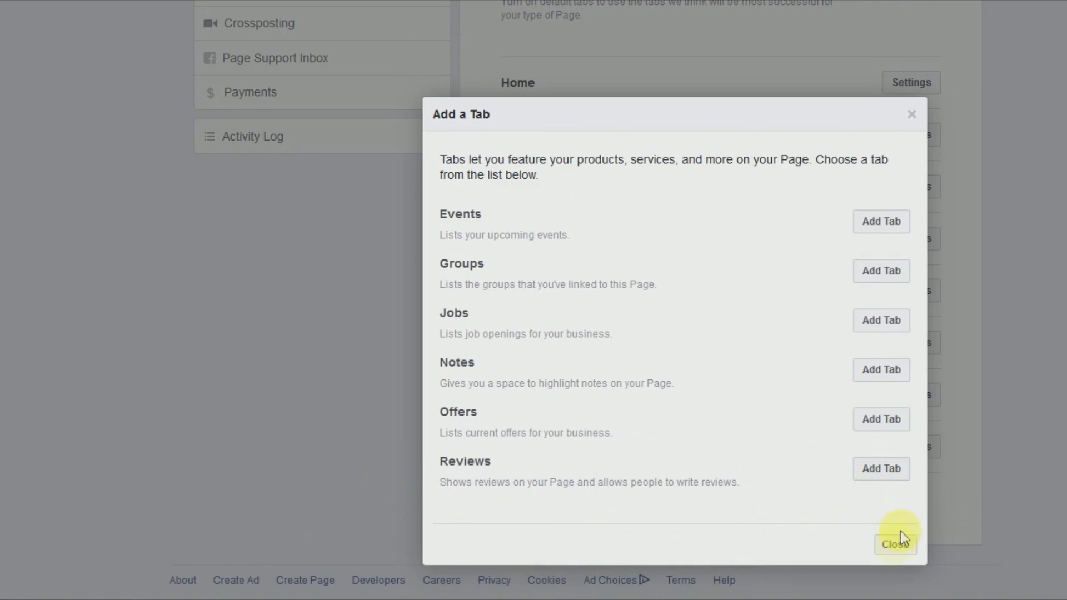
pyautogui.click(896, 547)
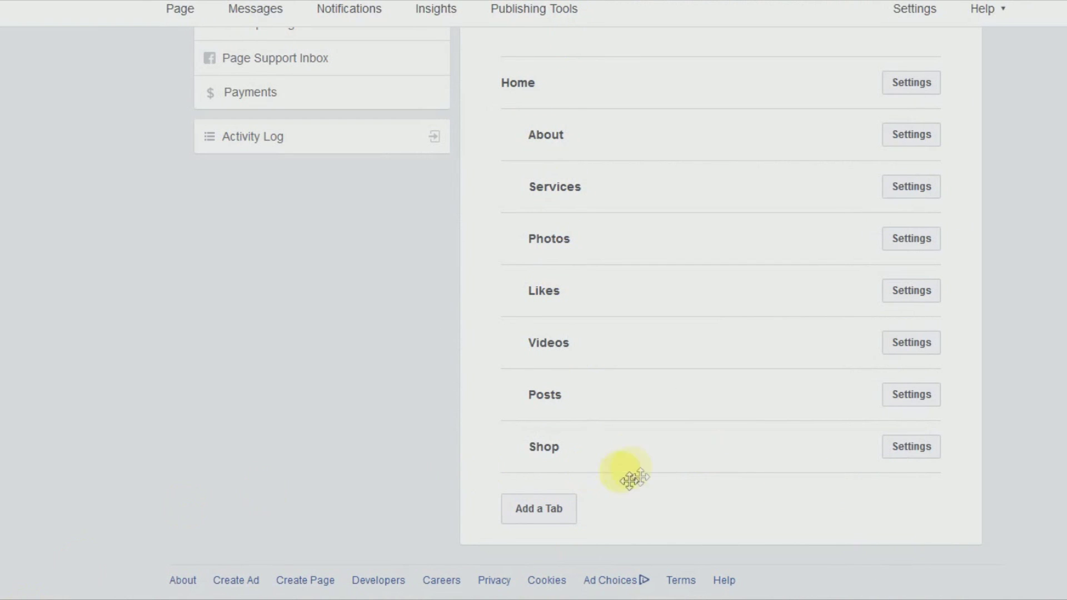
# In the Shop tab's settings, toggle Show Shop tab off and back on, and save
pyautogui.click(914, 452)
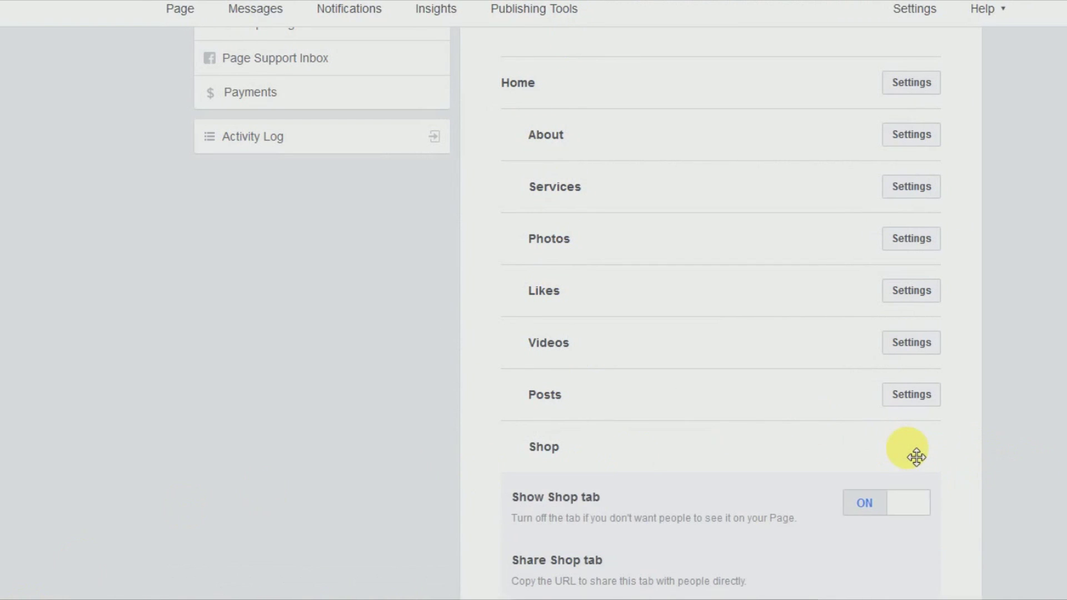
pyautogui.scroll(-4, 915, 452)
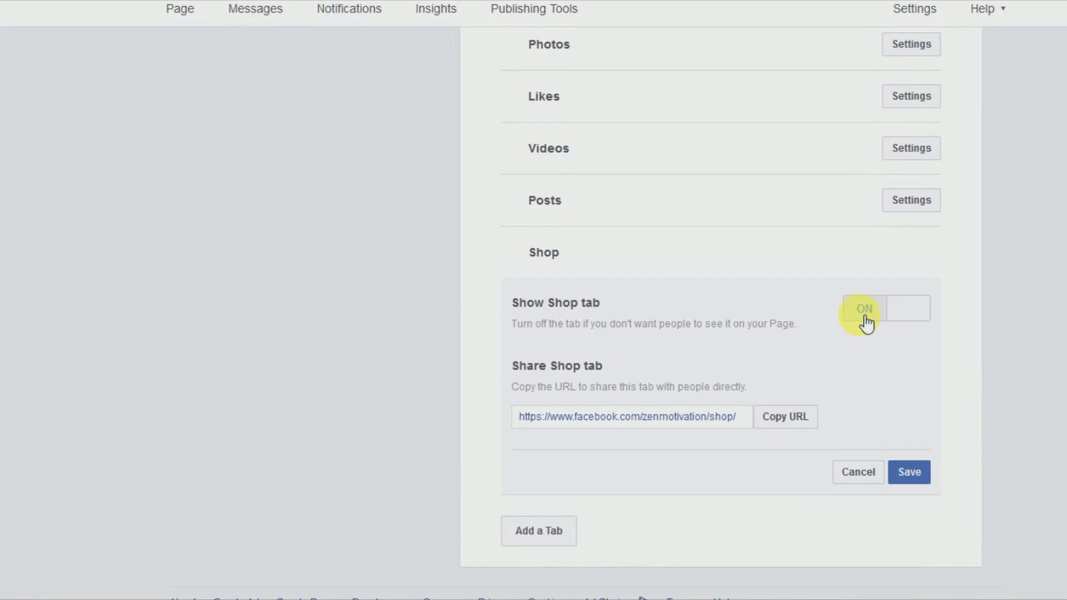
pyautogui.click(866, 321)
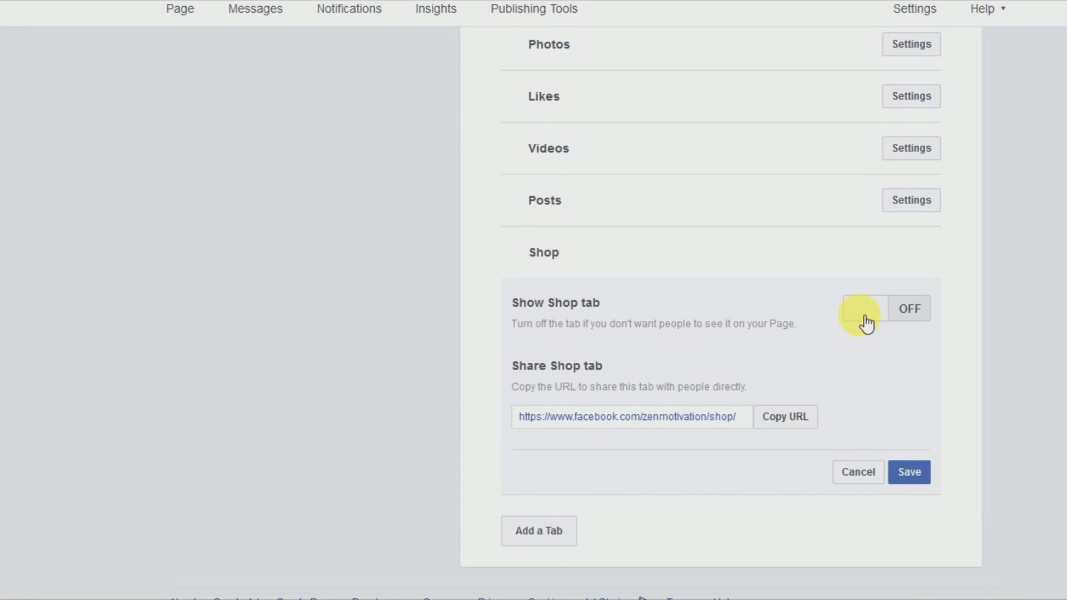
pyautogui.click(866, 323)
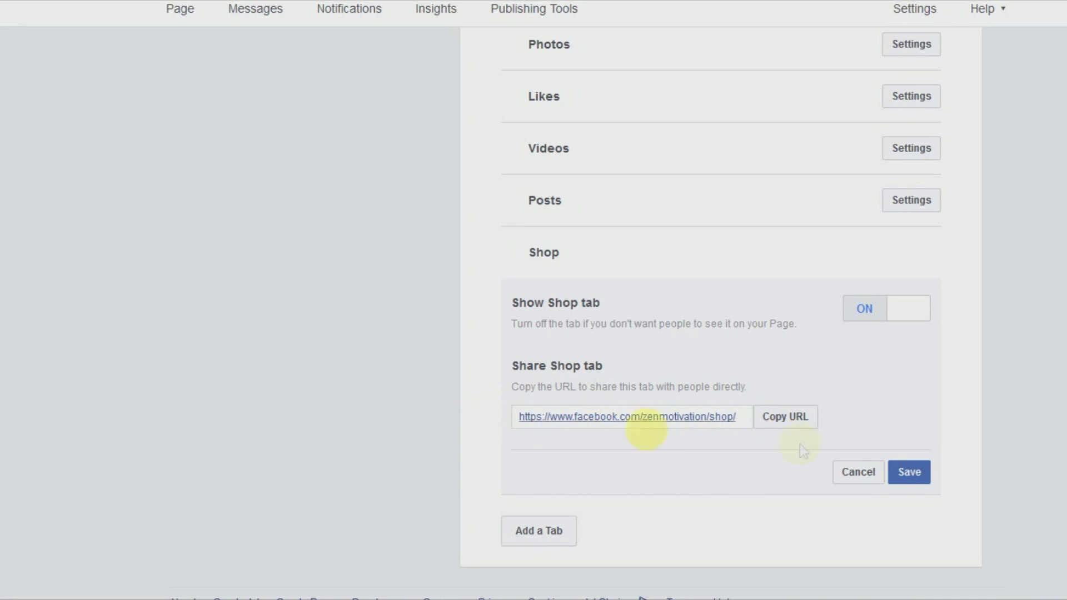
pyautogui.click(920, 477)
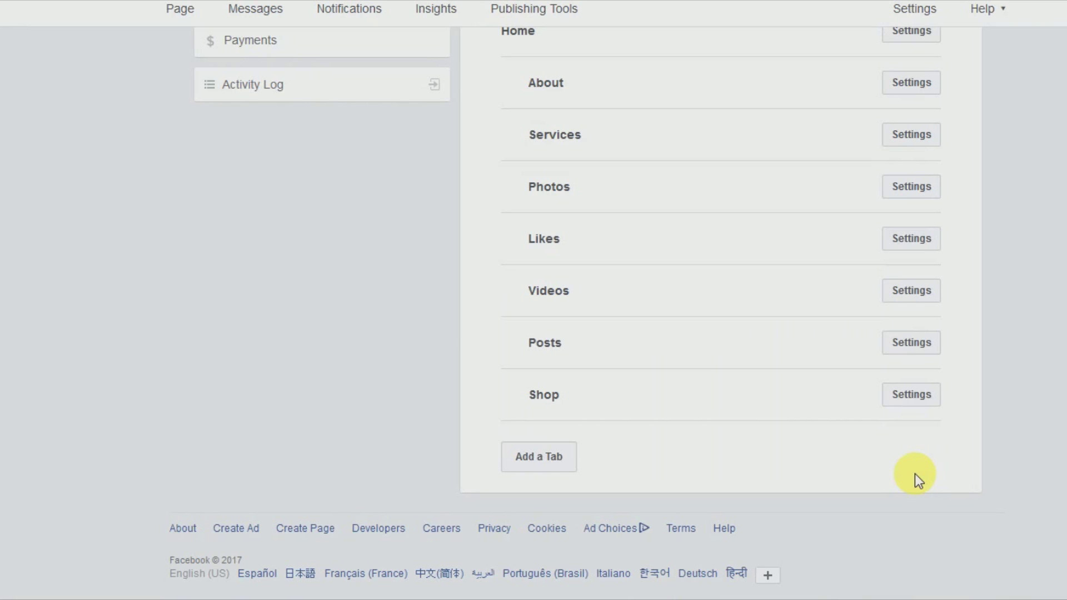
# Return to the Staying Zen page, open its Shop section, and start adding a product
pyautogui.click(186, 15)
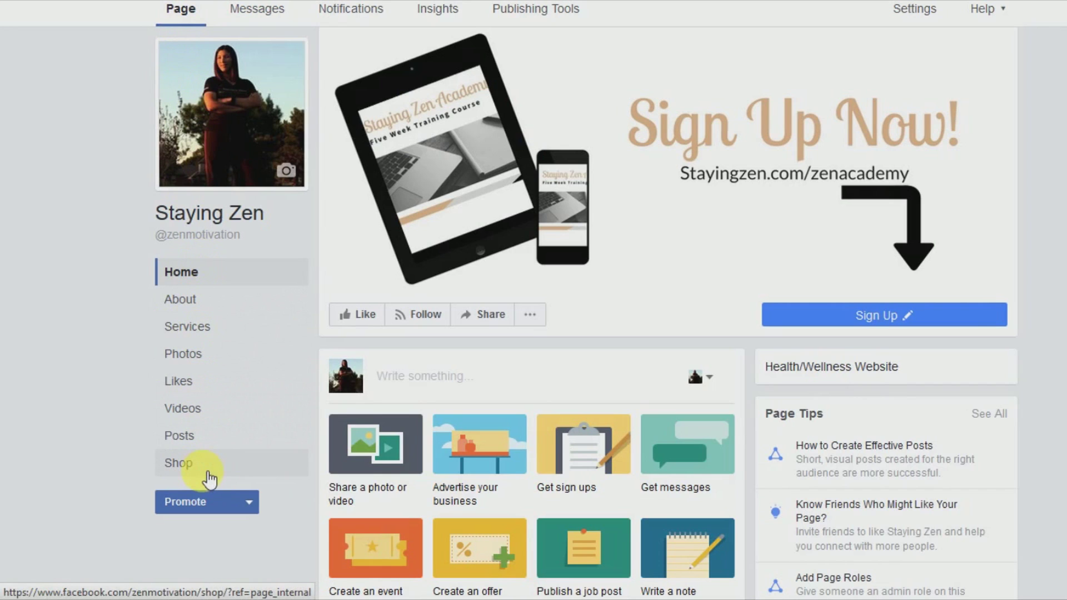
pyautogui.click(209, 477)
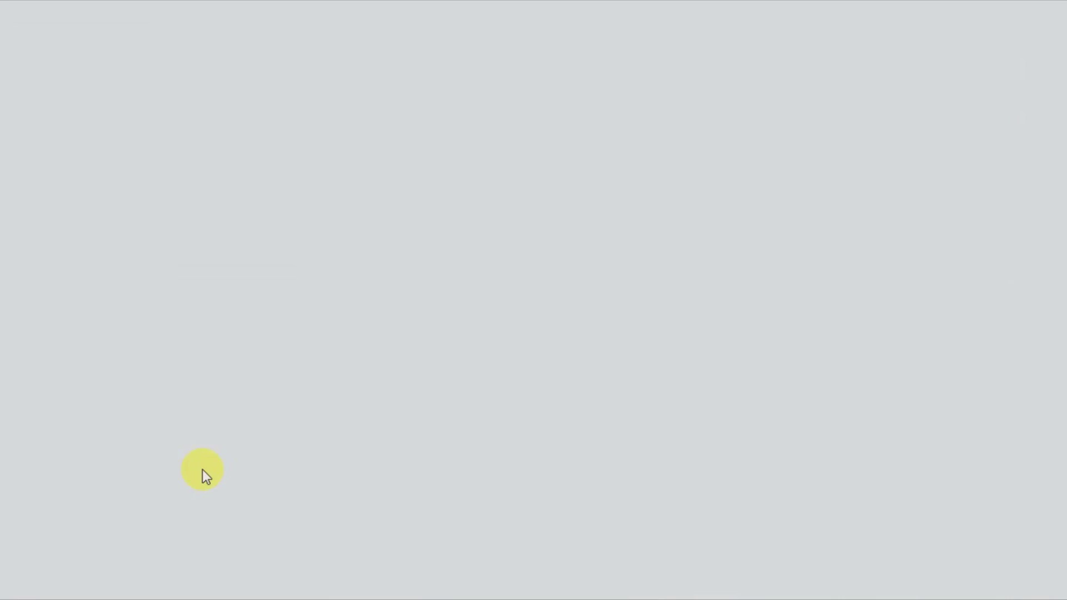
pyautogui.scroll(-3, 783, 448)
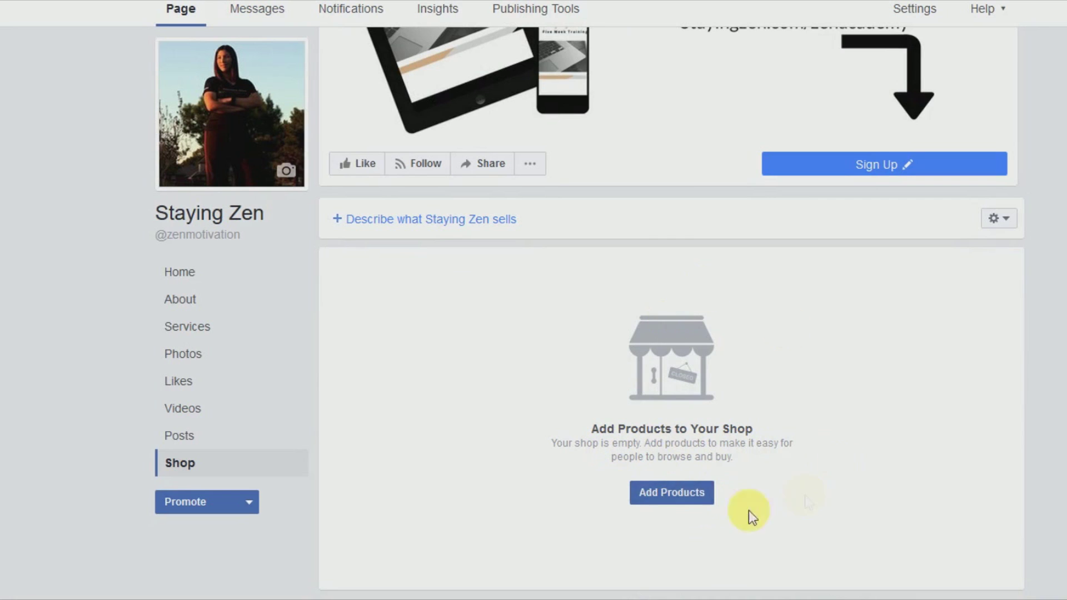
pyautogui.click(683, 494)
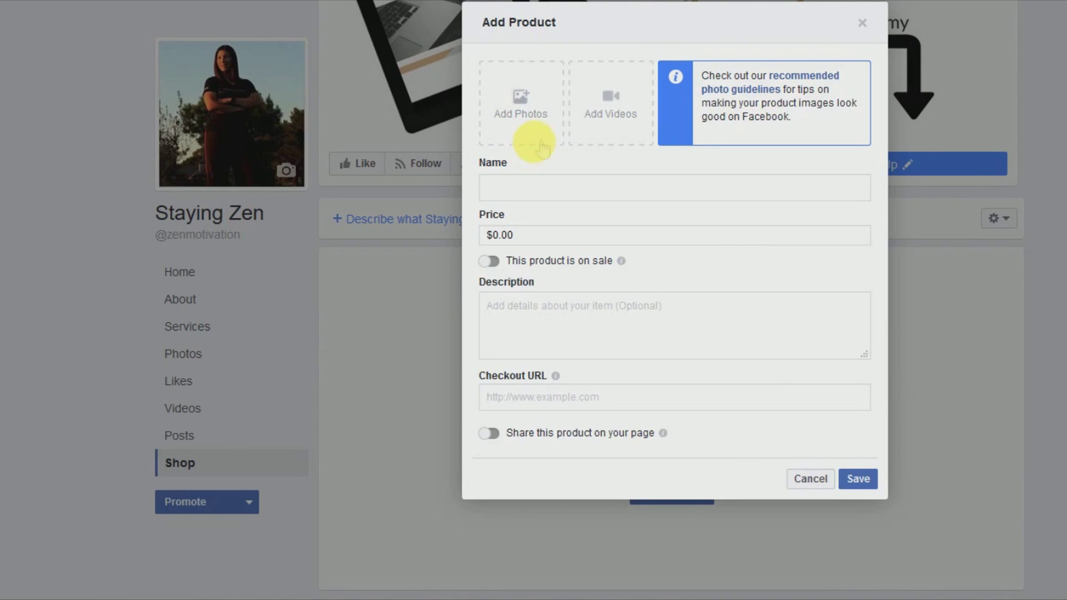
# Upload acedemy pic.jpg from the computer and use it as the product's photo
pyautogui.click(516, 105)
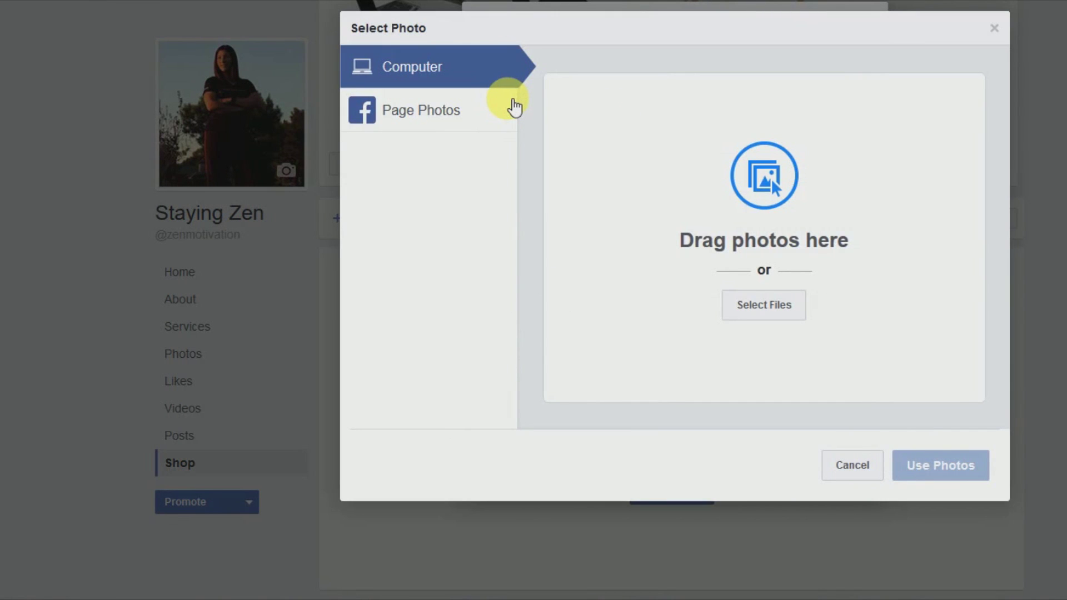
pyautogui.click(784, 306)
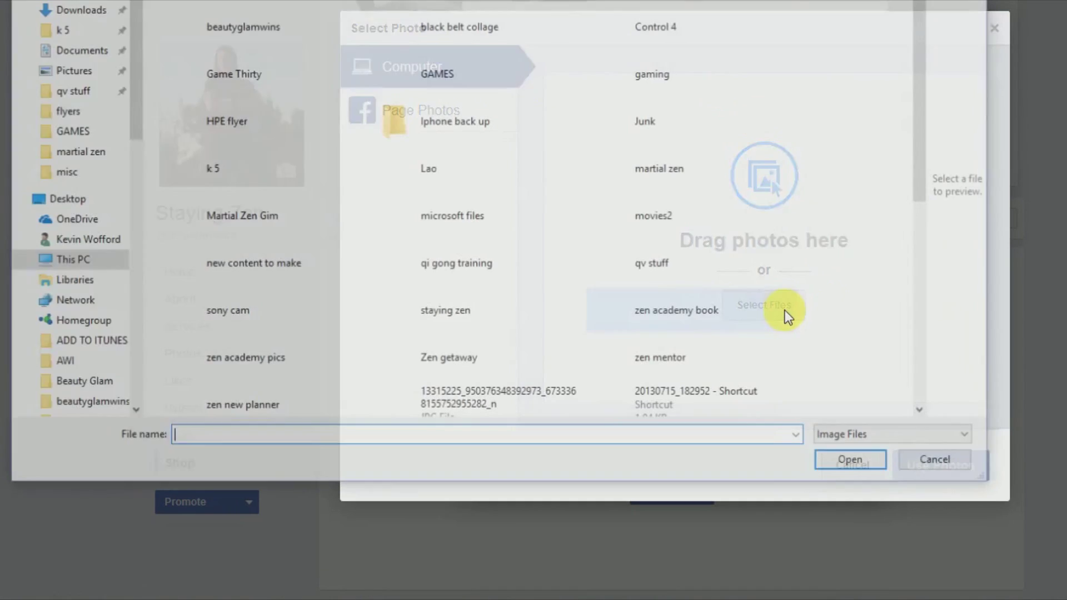
pyautogui.scroll(-5, 405, 398)
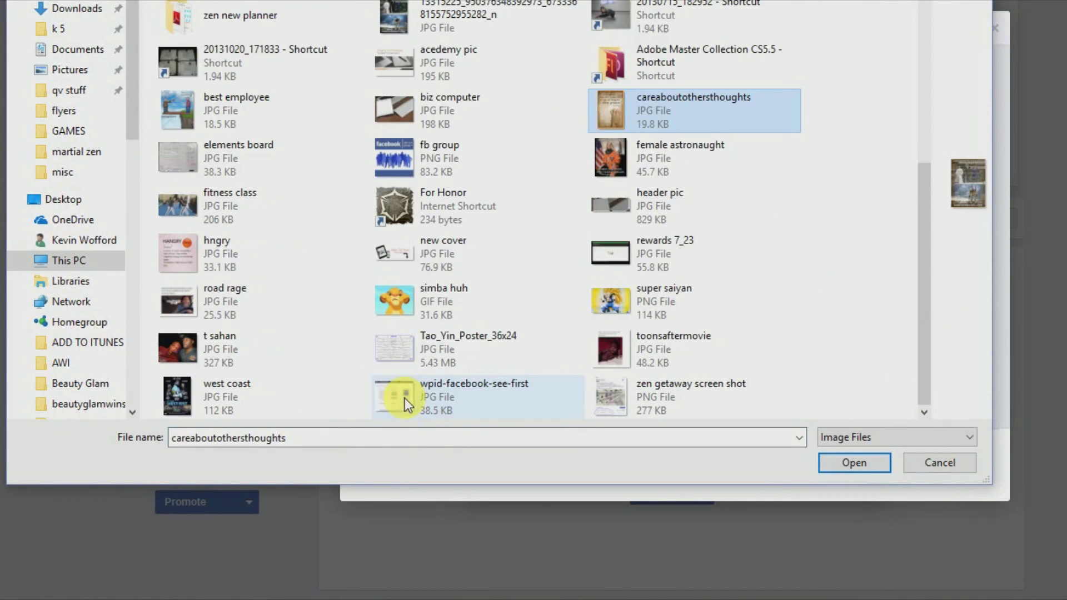
pyautogui.doubleClick(197, 444)
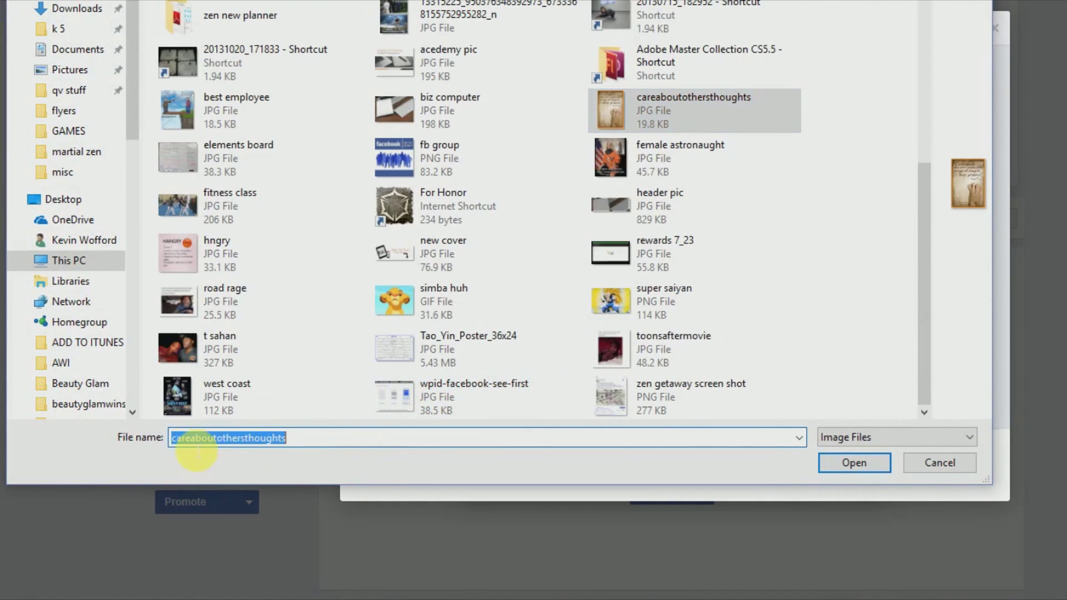
pyautogui.write('ace')
pyautogui.click(216, 464)
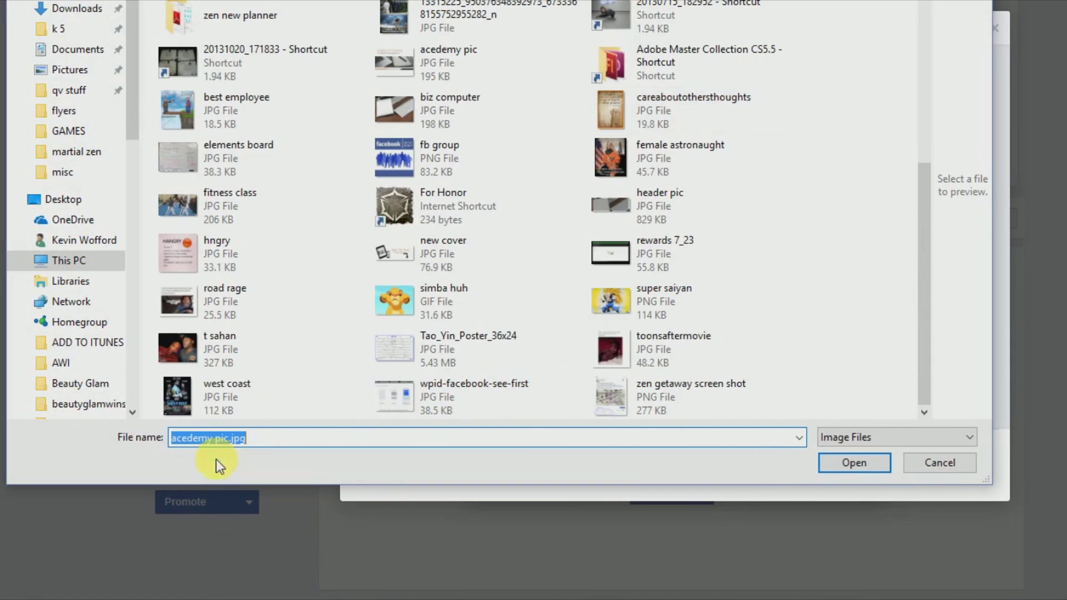
pyautogui.click(841, 460)
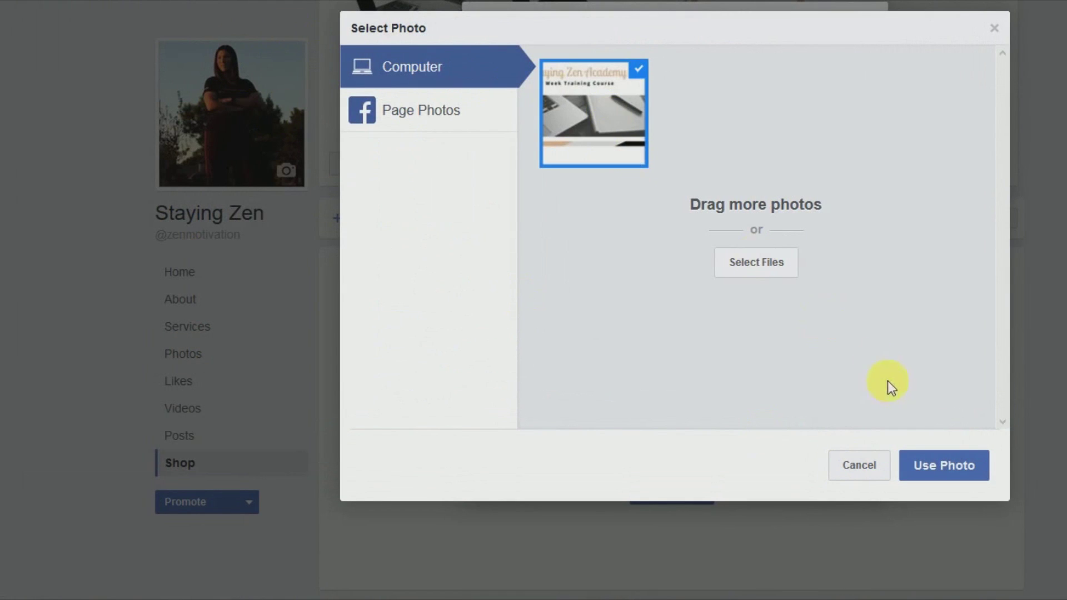
pyautogui.click(940, 464)
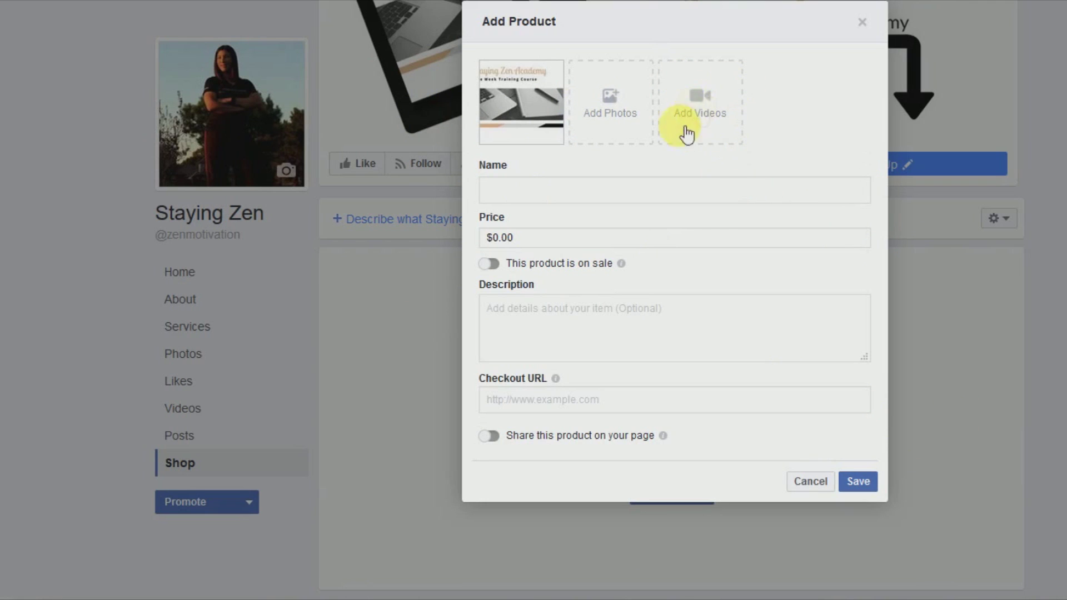
# Edit the crop of the product photo so it includes the full Staying Zen Academy title
pyautogui.moveTo(522, 95)
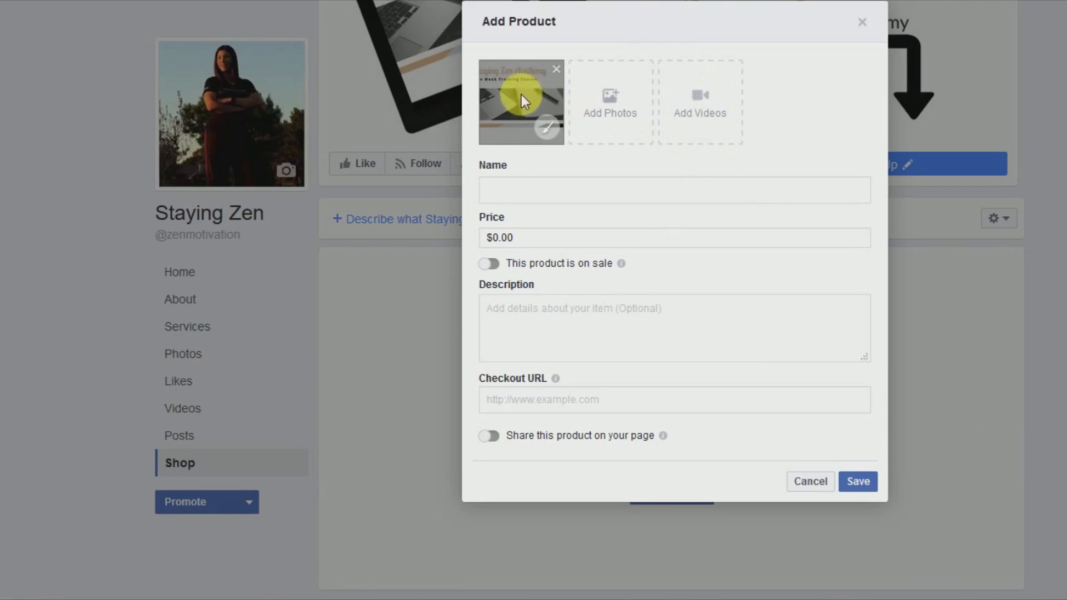
pyautogui.click(552, 131)
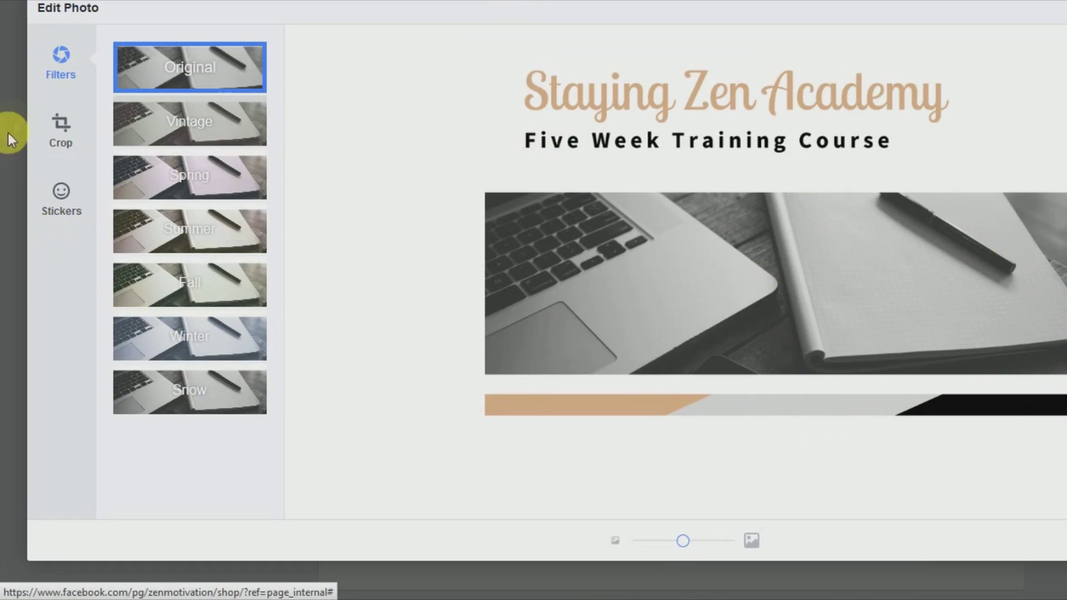
pyautogui.click(61, 130)
pyautogui.moveTo(1064, 34); pyautogui.dragTo(989, 52)
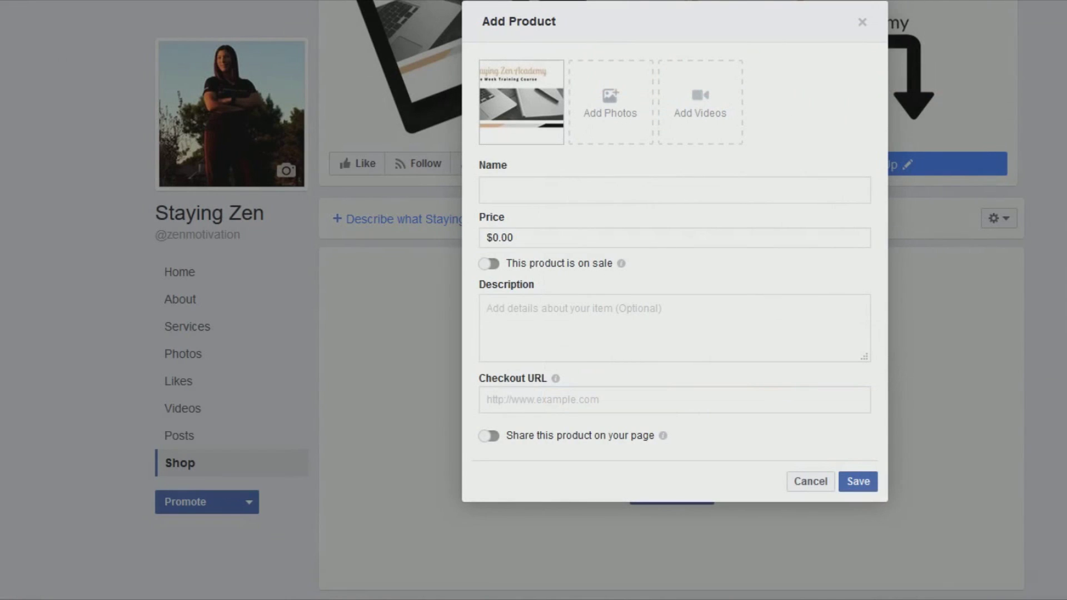
# Name the product "Zen Academy Training Course" and set its price to 27.00
pyautogui.click(507, 196)
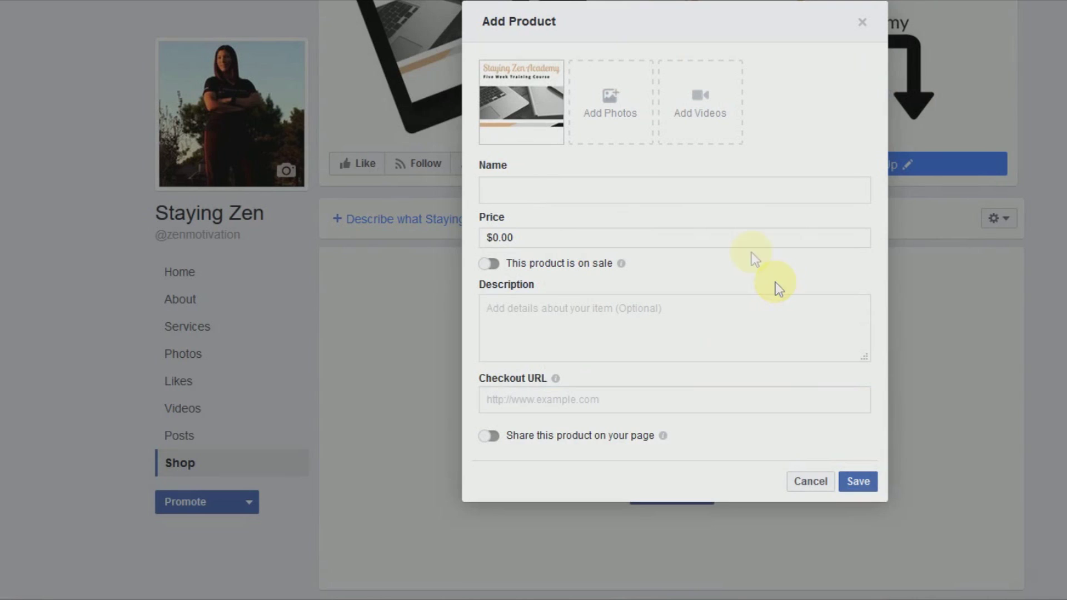
pyautogui.click(694, 201)
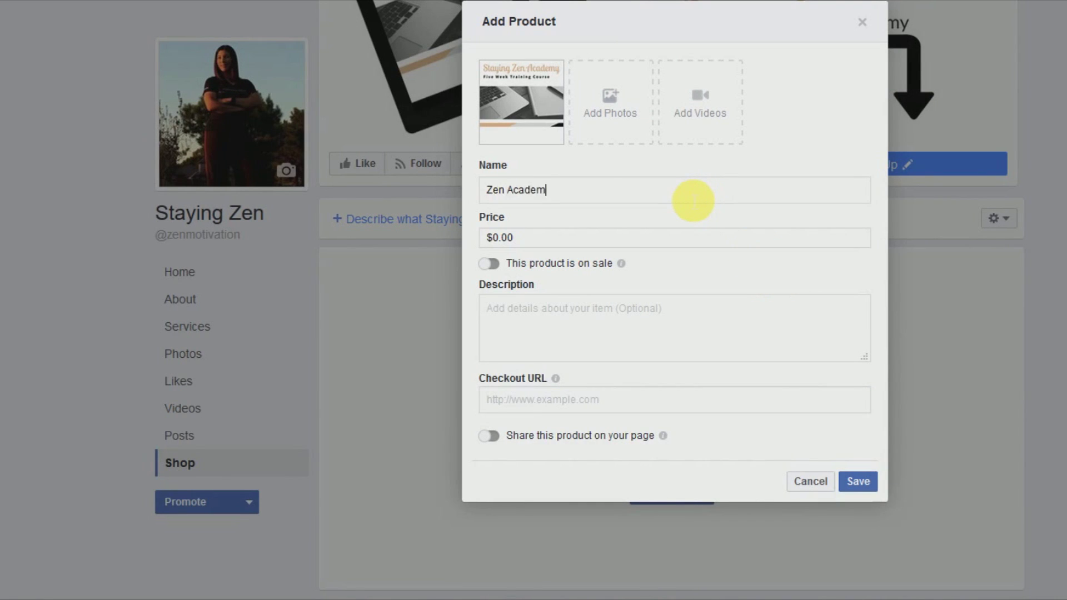
pyautogui.write('Zen Academy Training Course')
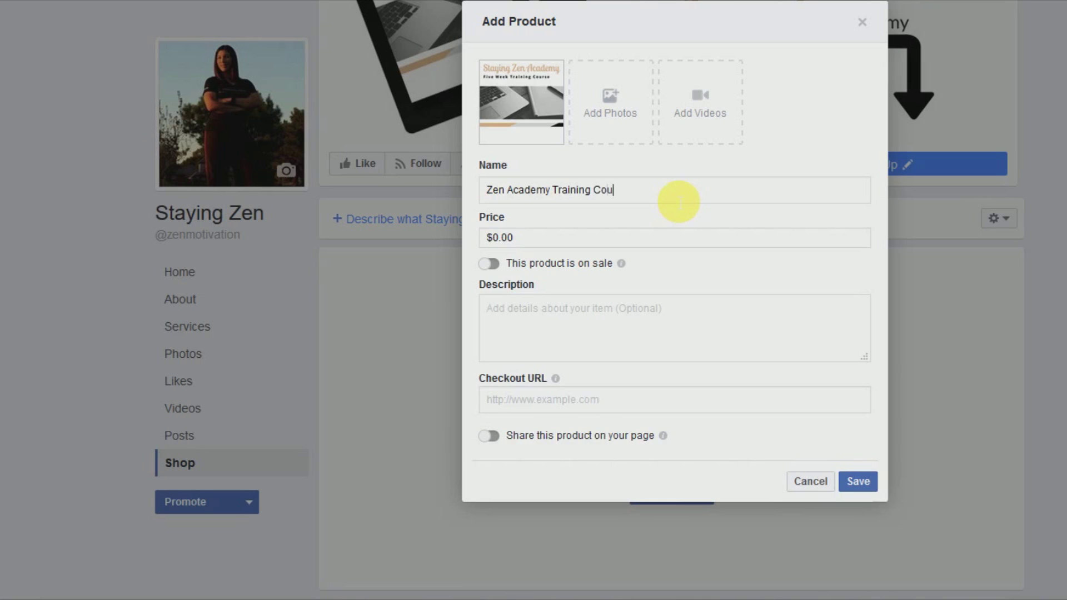
pyautogui.click(538, 237)
pyautogui.write('27')
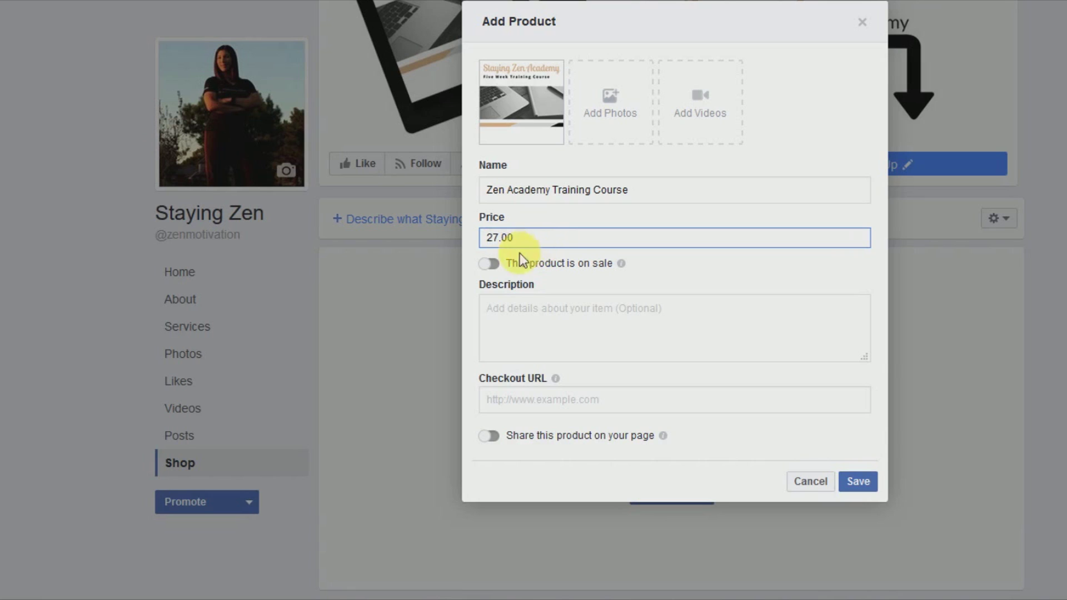
# Mark the product as on sale and describe it as "Five week training course to help entrepreneurs and small business owners develop their business."
pyautogui.click(490, 264)
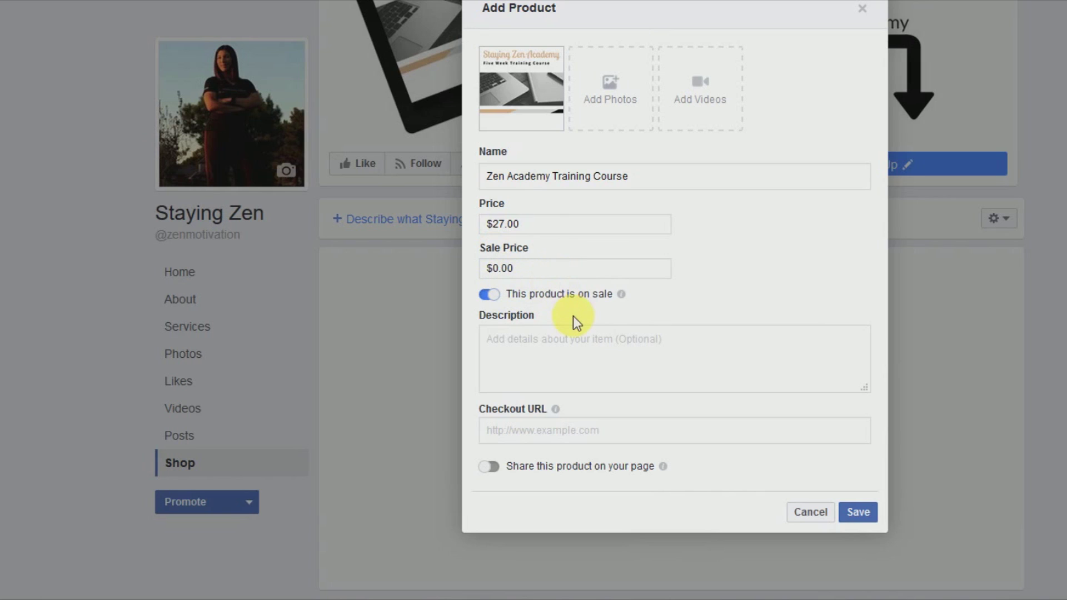
pyautogui.click(528, 349)
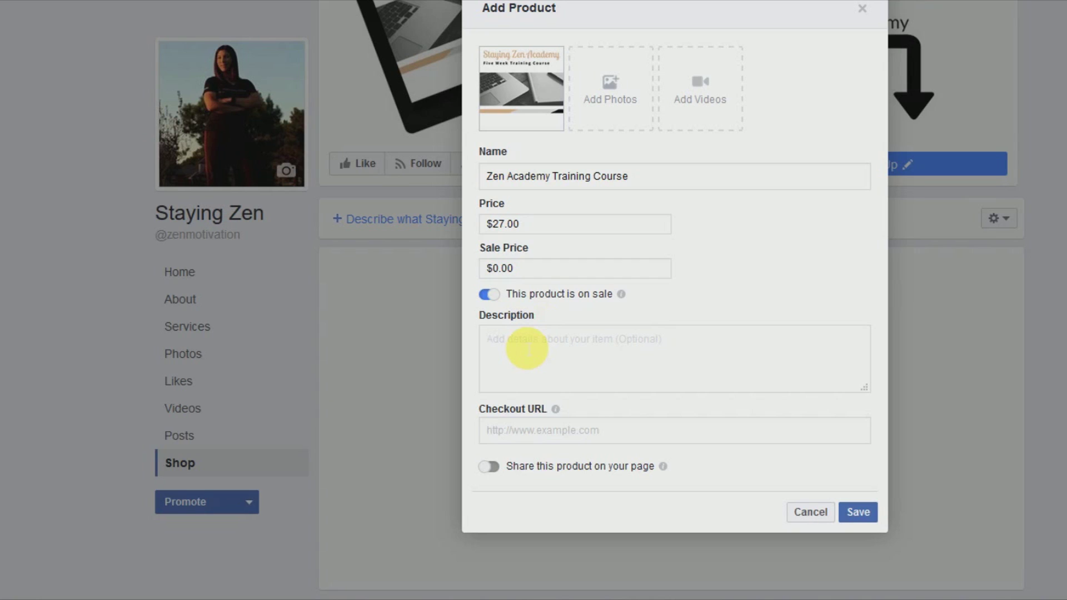
pyautogui.write('Five week training co')
pyautogui.press('BackSpace')
pyautogui.press('BackSpace')
pyautogui.press('BackSpace')
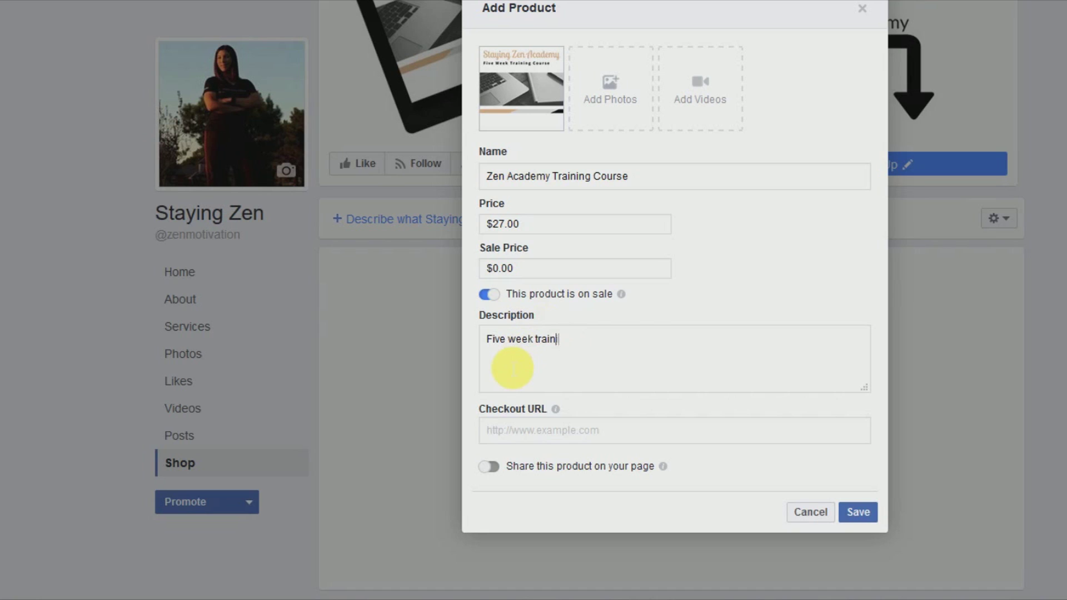
pyautogui.write('course to')
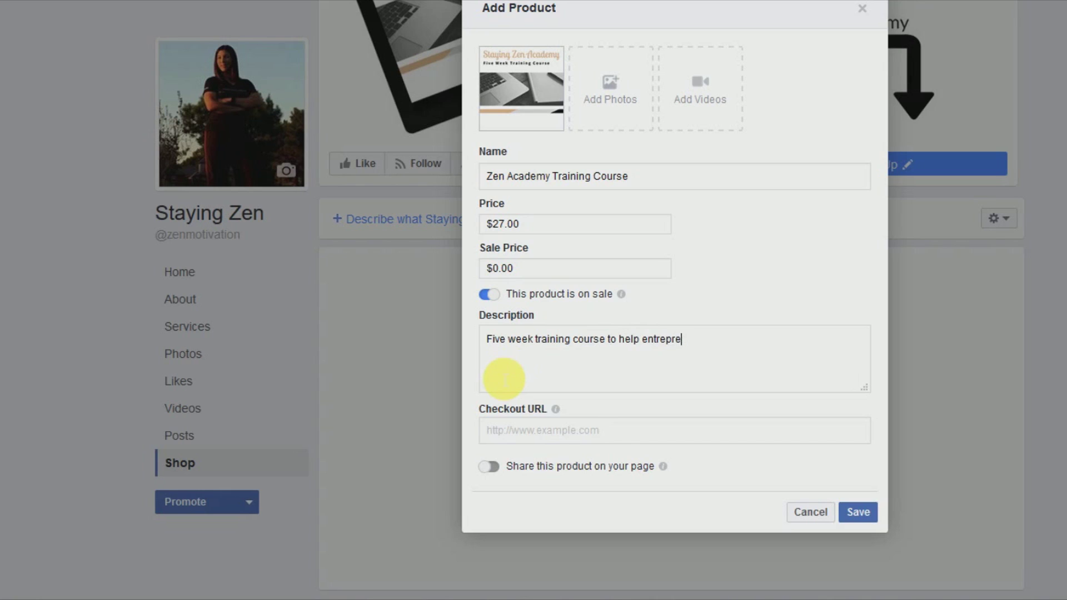
pyautogui.write('help entrepreneurs and small business own')
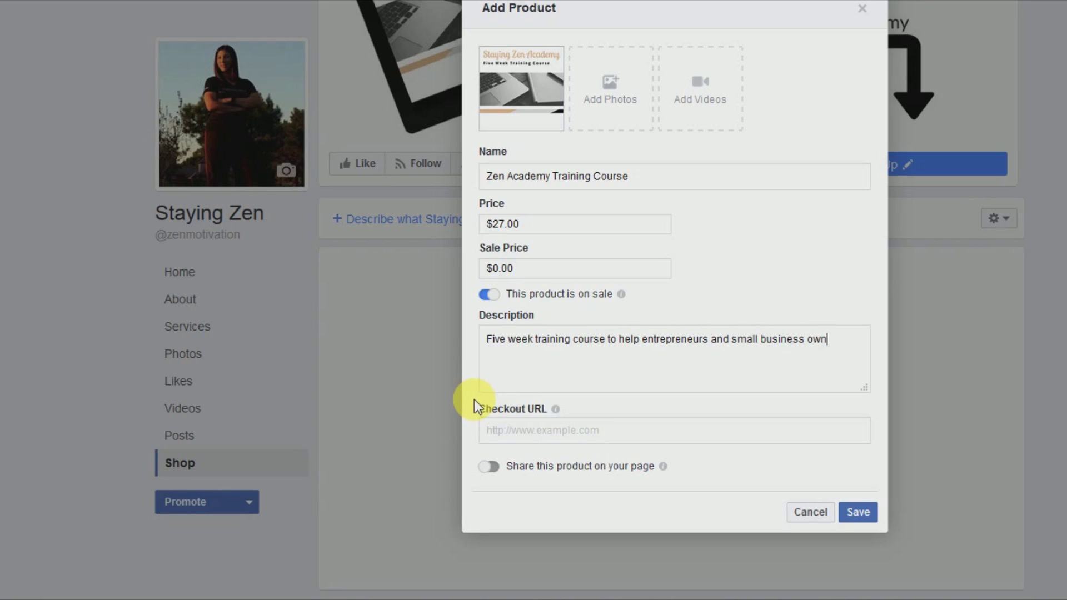
pyautogui.press('BackSpace')
pyautogui.press('BackSpace')
pyautogui.press('Return')
pyautogui.write('develop their business.')
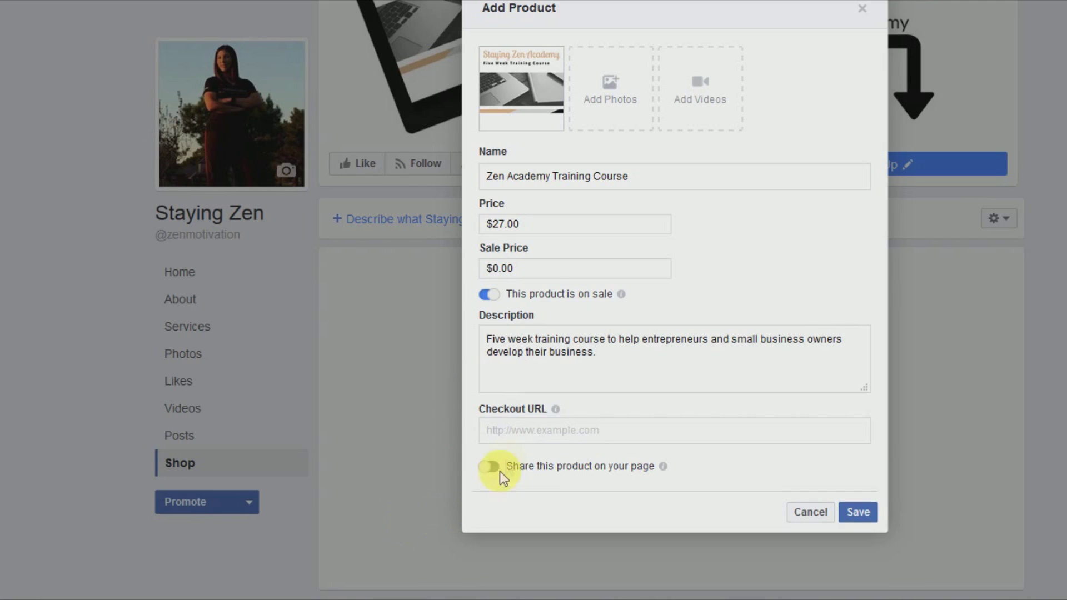
pyautogui.click(510, 434)
pyautogui.rightClick(518, 440)
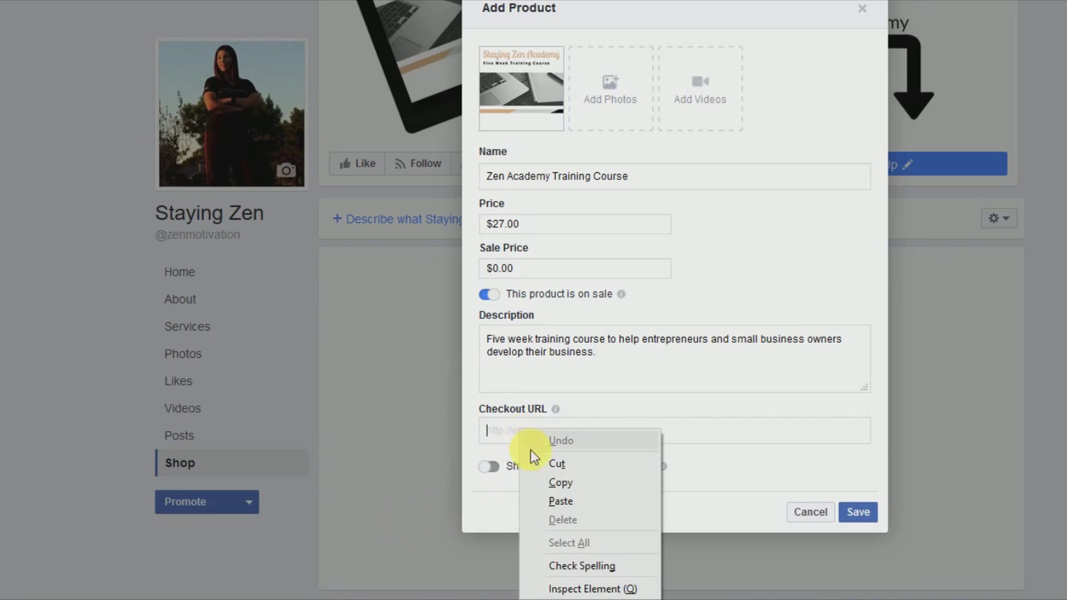
pyautogui.click(561, 501)
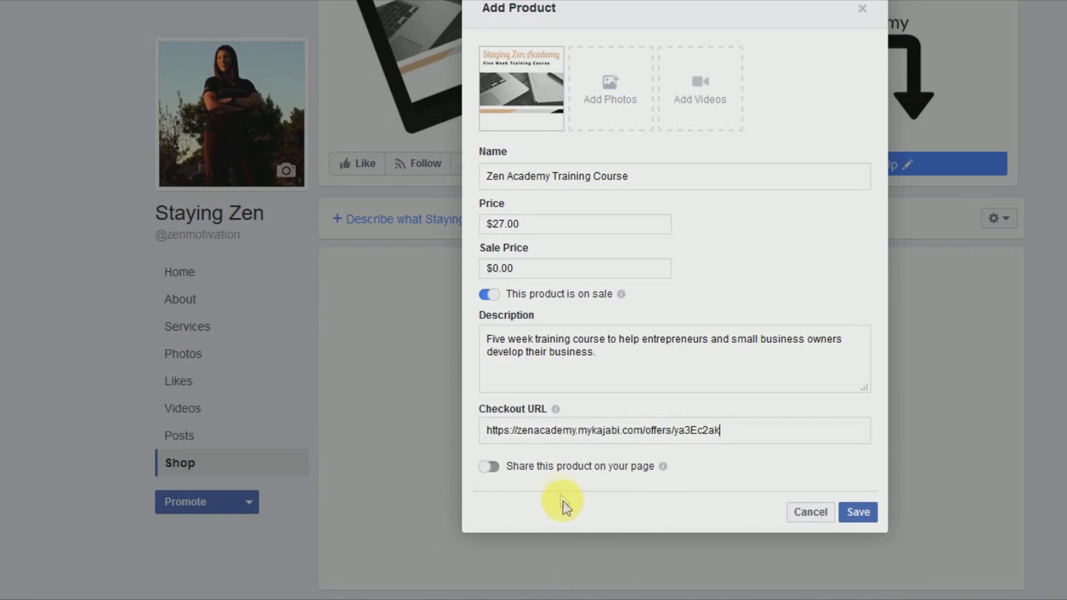
pyautogui.click(501, 472)
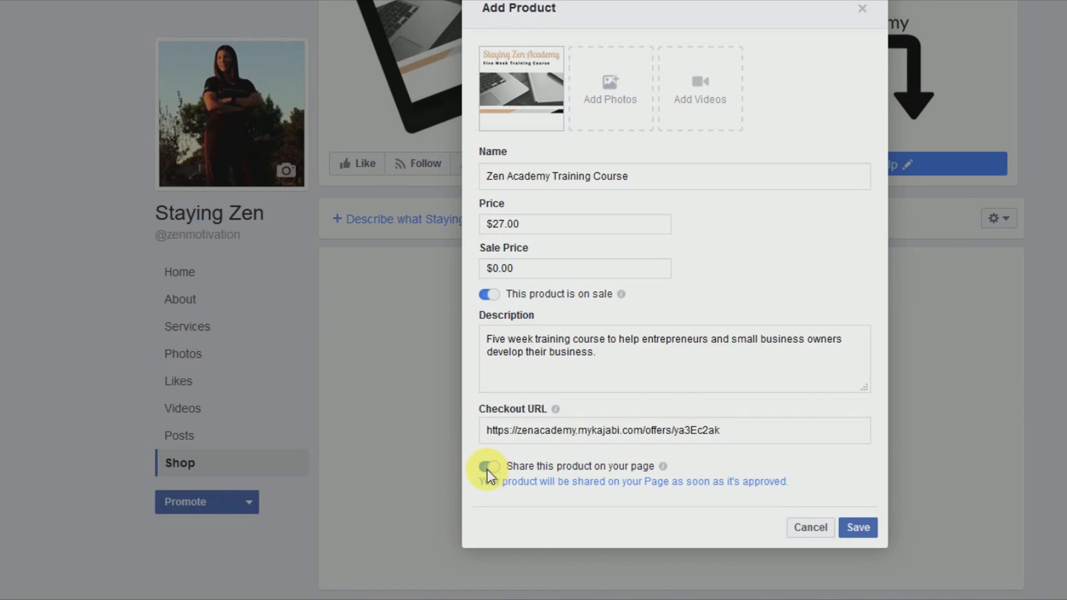
pyautogui.click(485, 469)
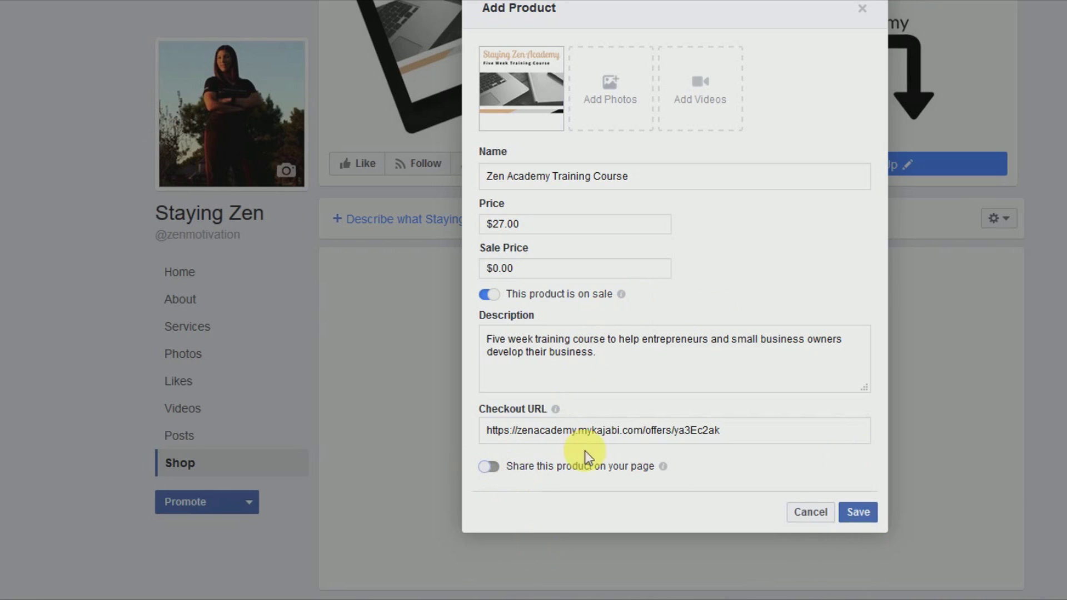
pyautogui.click(868, 514)
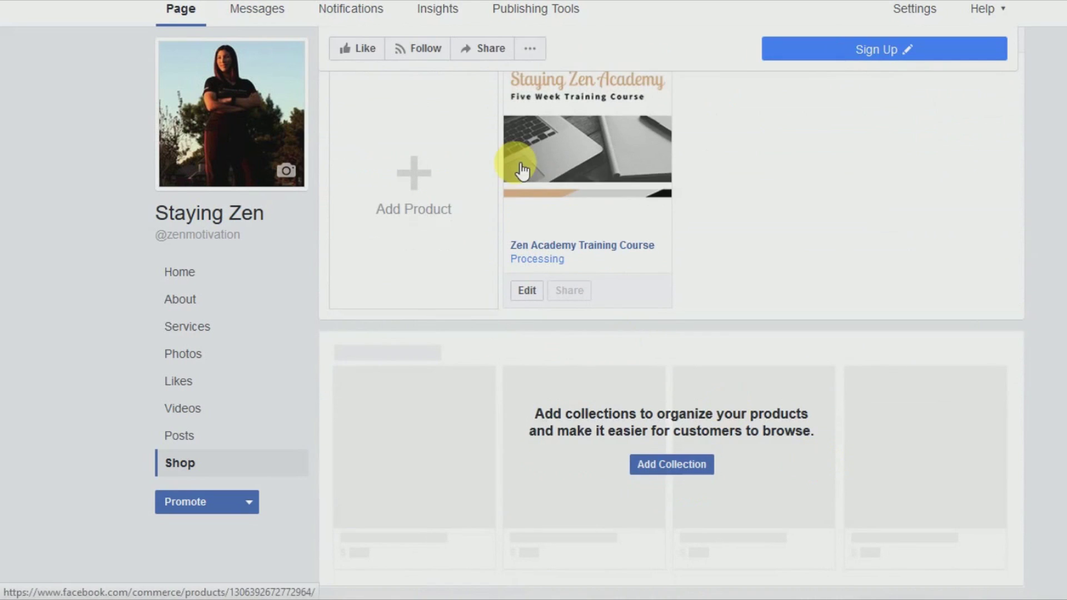
# Check the product in the Shop section, and look through the Staying Zen home page down to its Shop preview
pyautogui.scroll(-2, 601, 356)
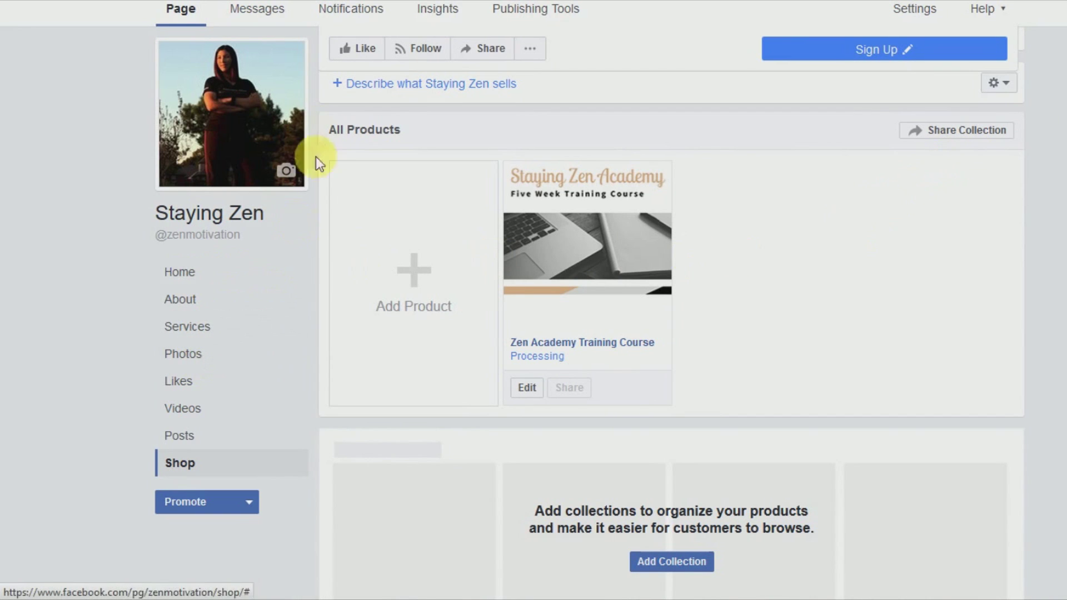
pyautogui.click(185, 20)
pyautogui.scroll(-13, 426, 270)
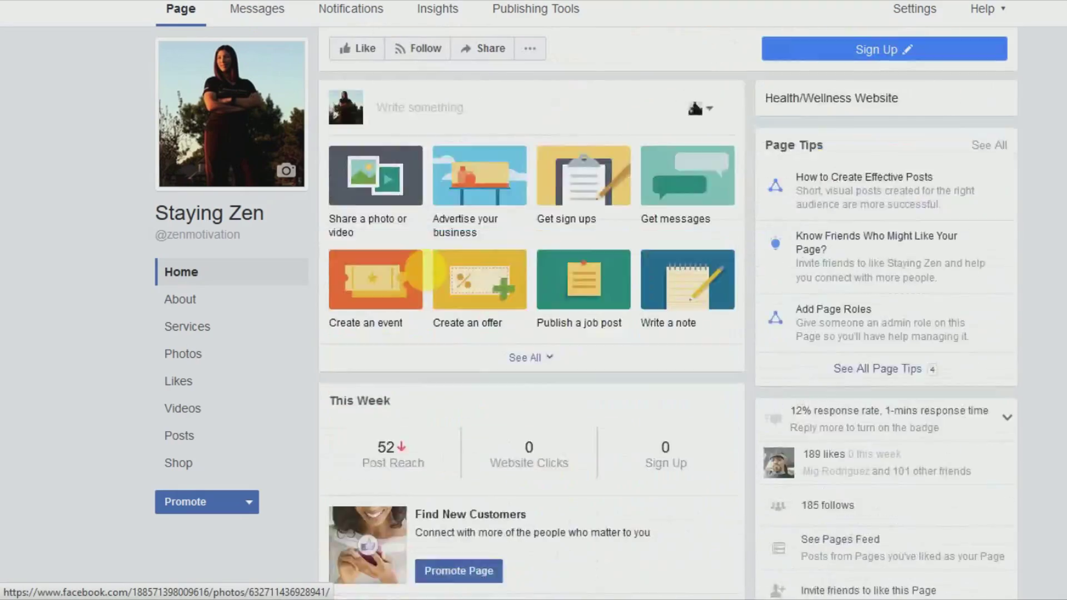
pyautogui.scroll(-11, 432, 277)
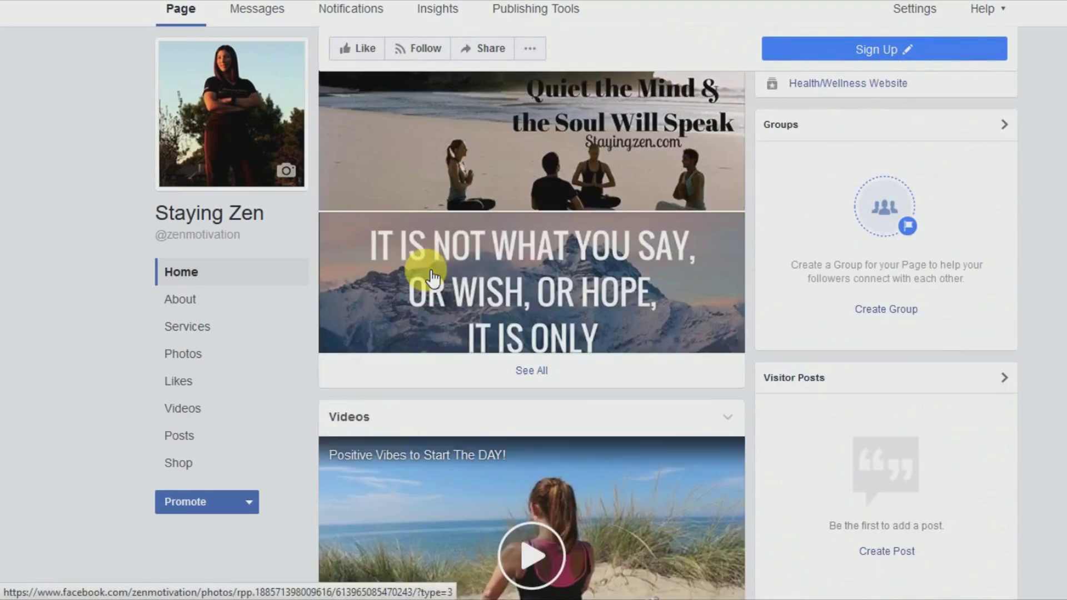
pyautogui.scroll(-2, 436, 316)
pyautogui.scroll(-6, 436, 316)
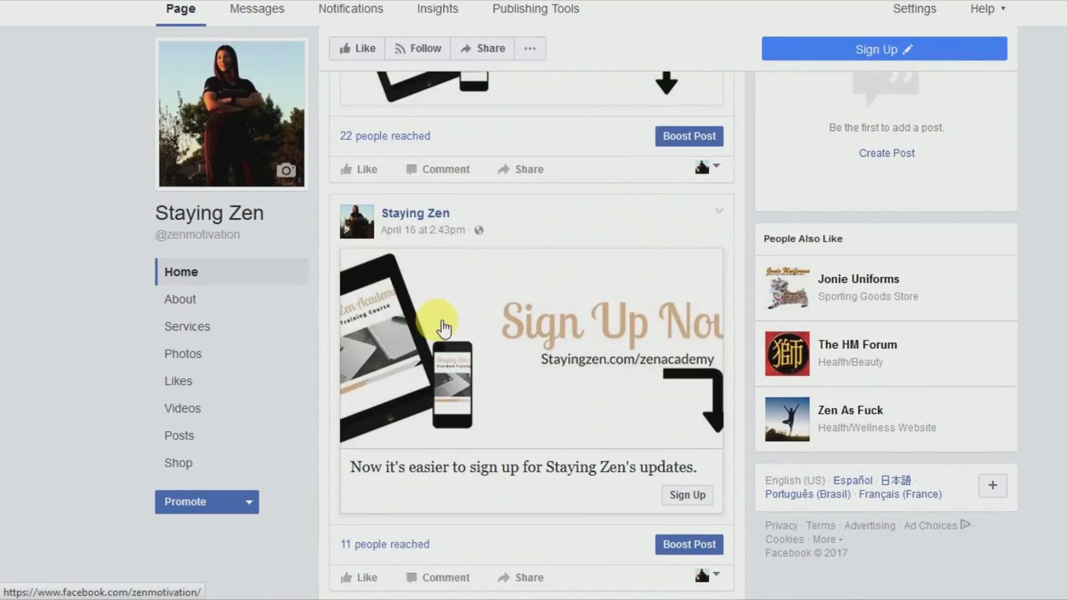
pyautogui.scroll(-7, 437, 319)
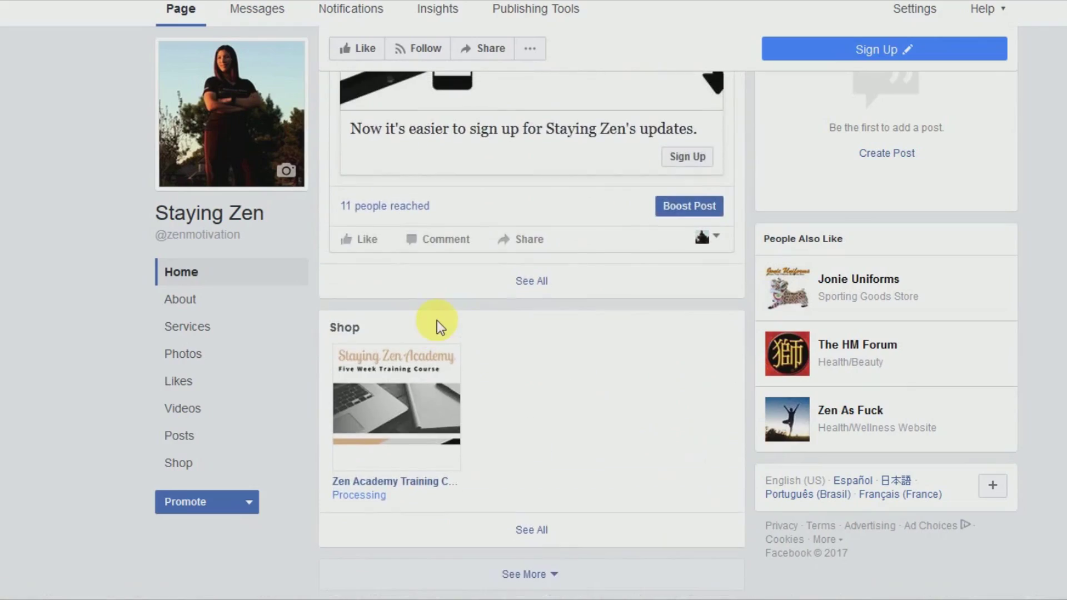
pyautogui.scroll(13, 437, 321)
pyautogui.scroll(10, 437, 322)
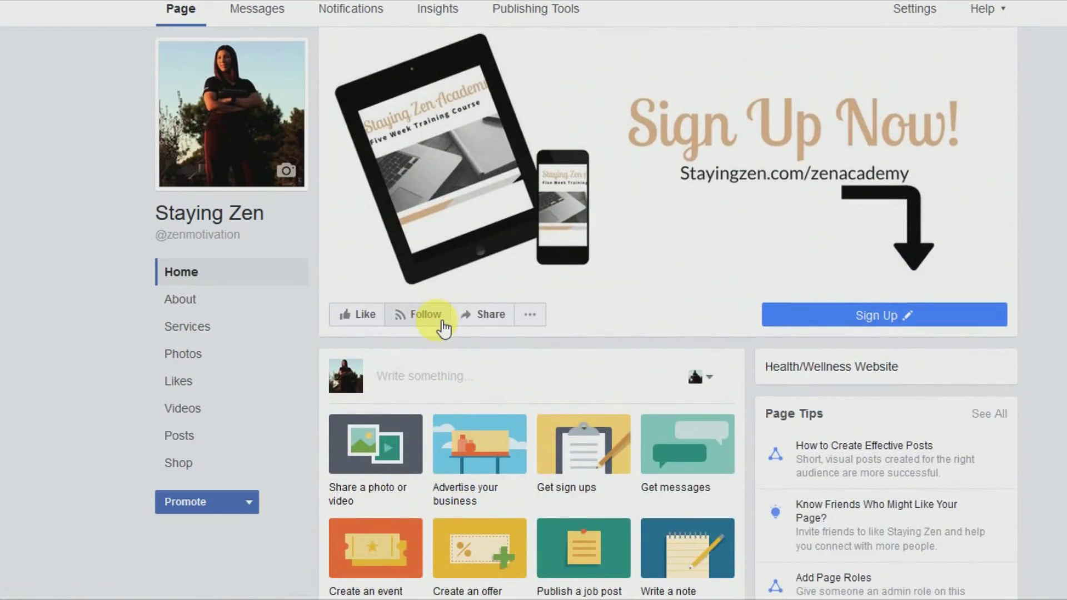
pyautogui.scroll(-5, 439, 325)
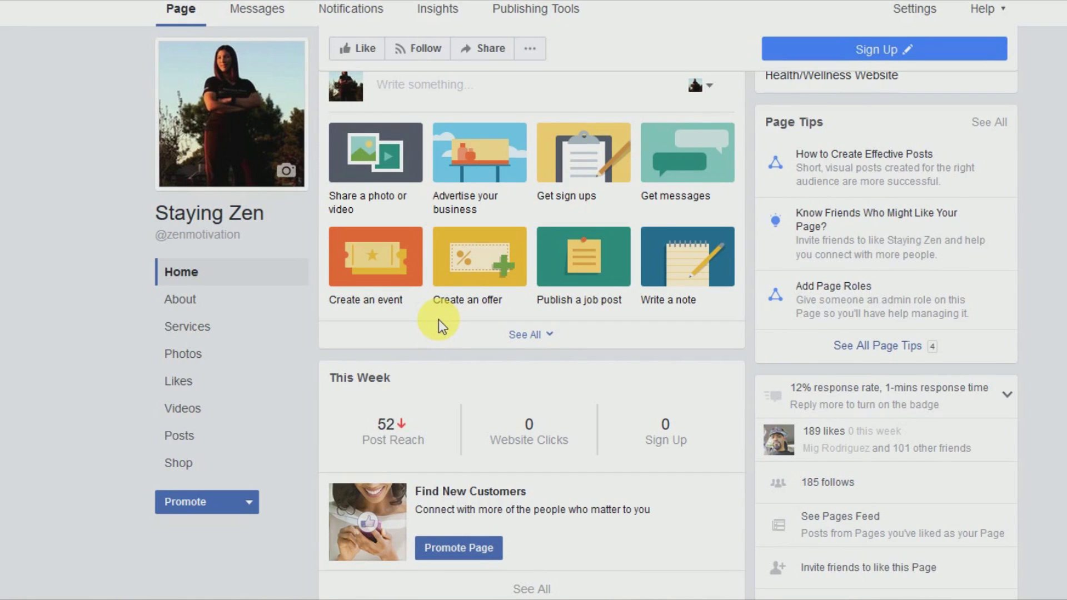
pyautogui.scroll(-2, 438, 319)
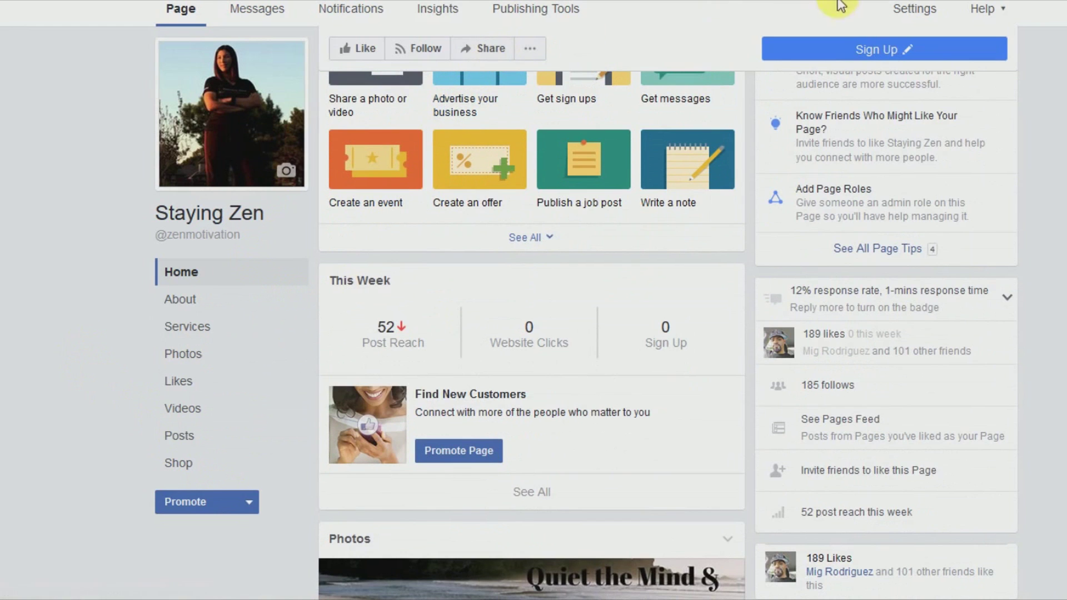
# Open the Edit Page settings of Staying Zen and examine its tab list and the available templates
pyautogui.click(909, 10)
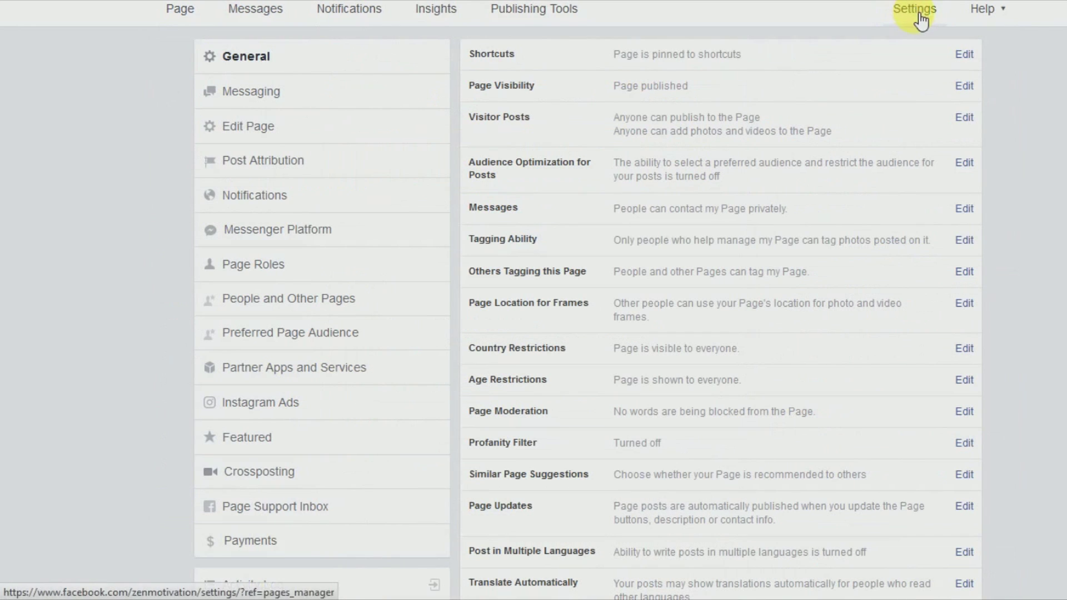
pyautogui.click(248, 125)
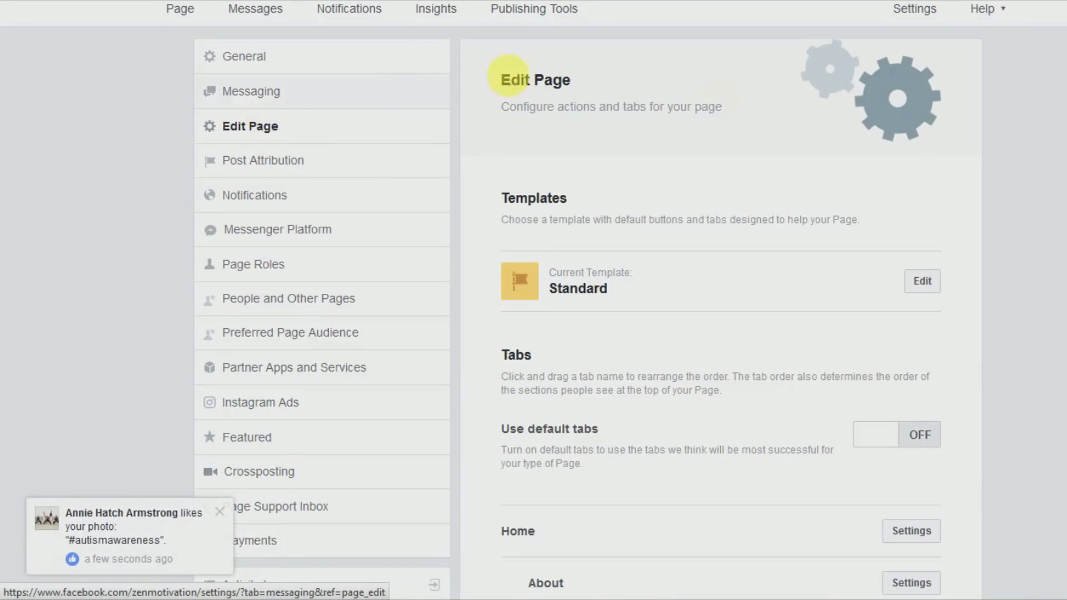
pyautogui.scroll(-7, 794, 343)
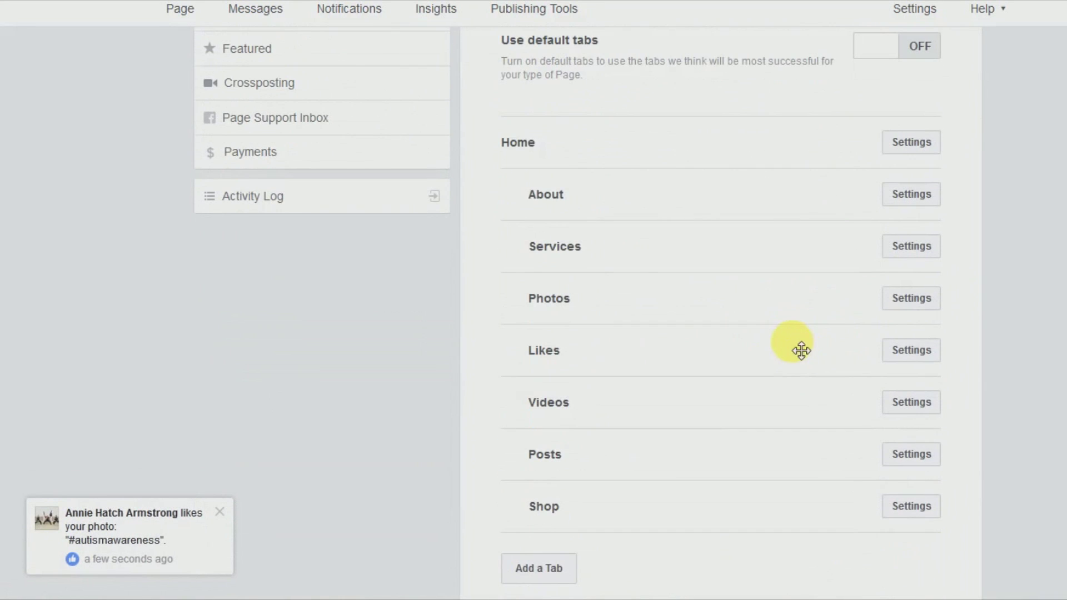
pyautogui.scroll(-2, 738, 377)
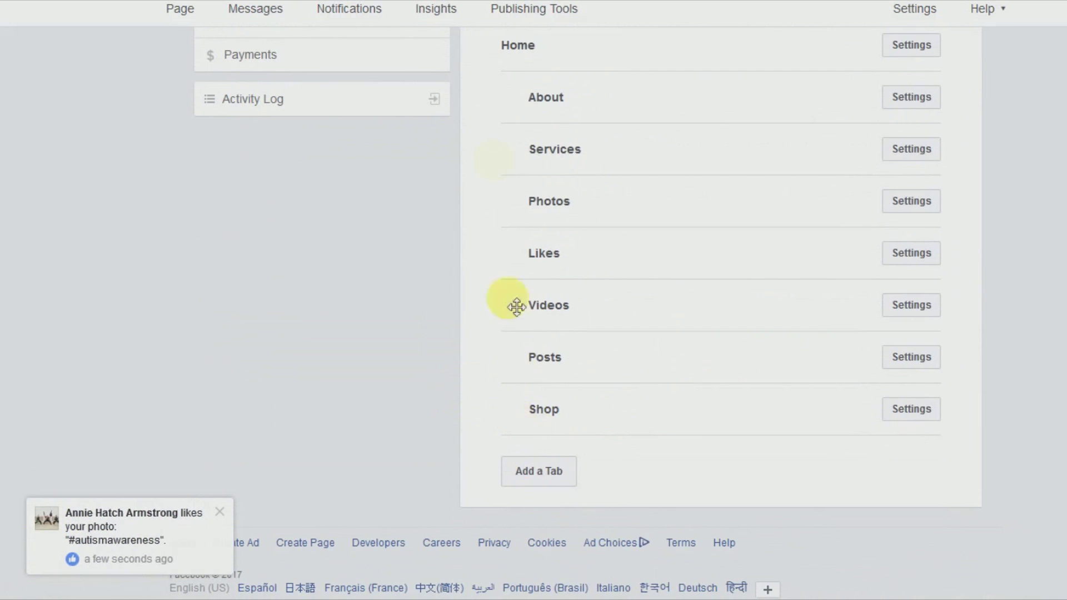
pyautogui.scroll(4, 835, 477)
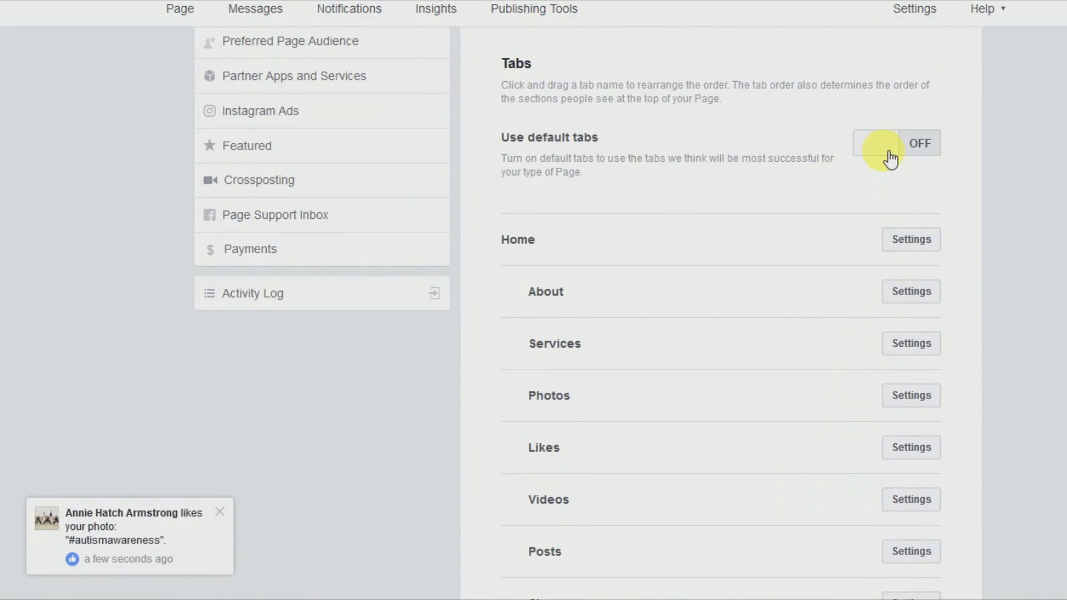
pyautogui.scroll(2, 839, 266)
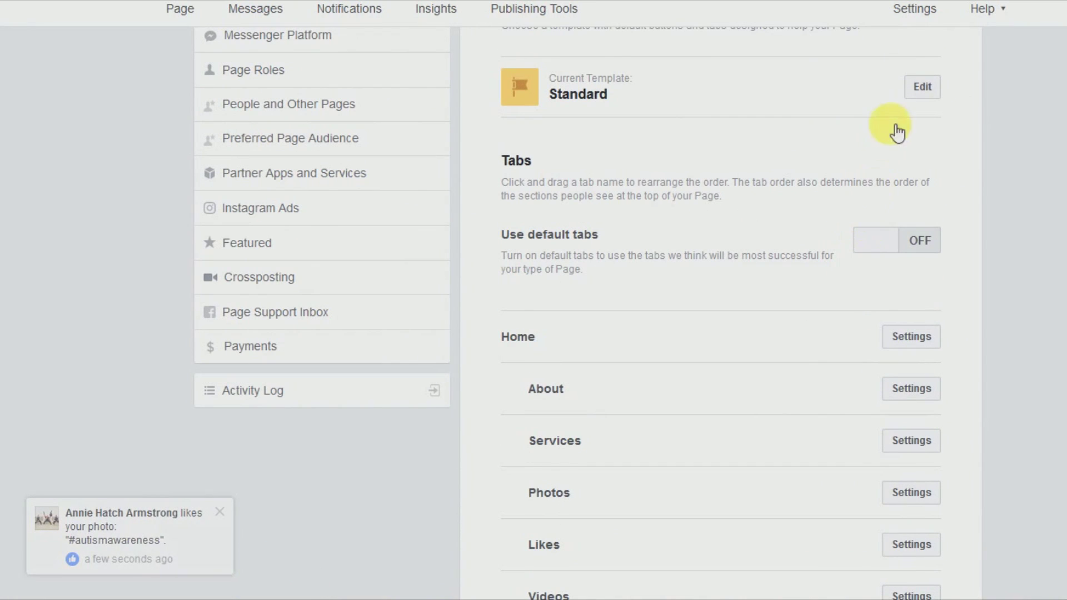
pyautogui.click(927, 89)
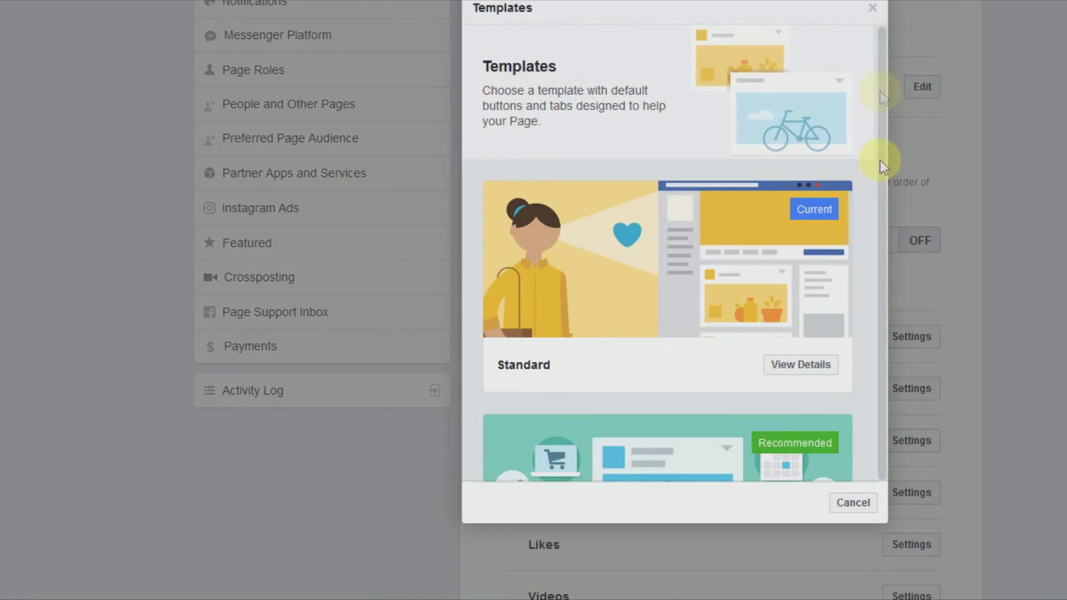
pyautogui.click(873, 8)
# Turn on the default tabs for the page, dismiss the notice, and turn the default tabs option back off
pyautogui.click(865, 242)
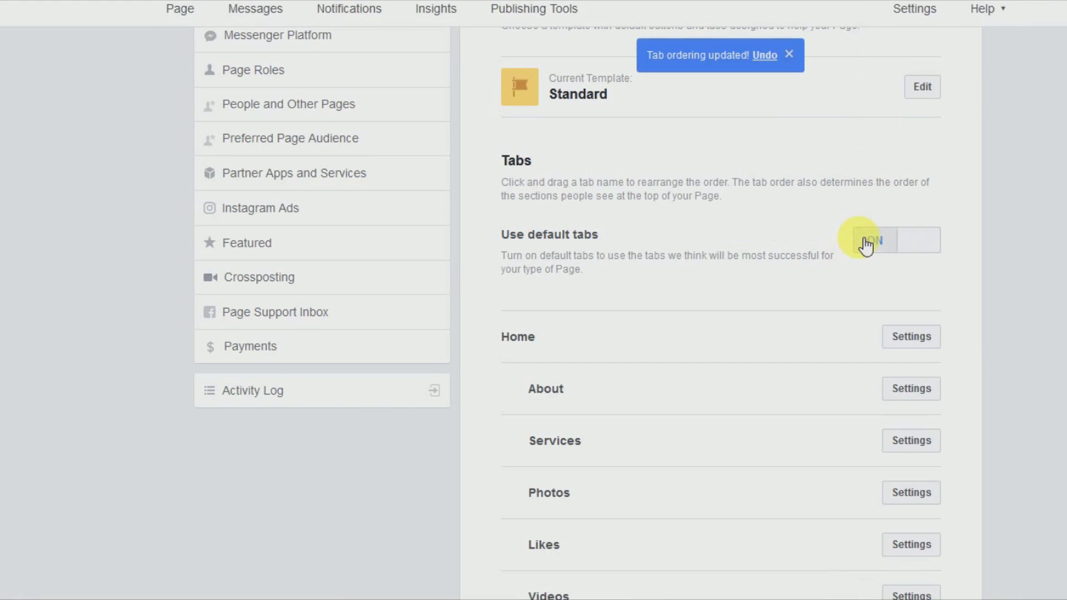
pyautogui.click(798, 55)
pyautogui.click(920, 250)
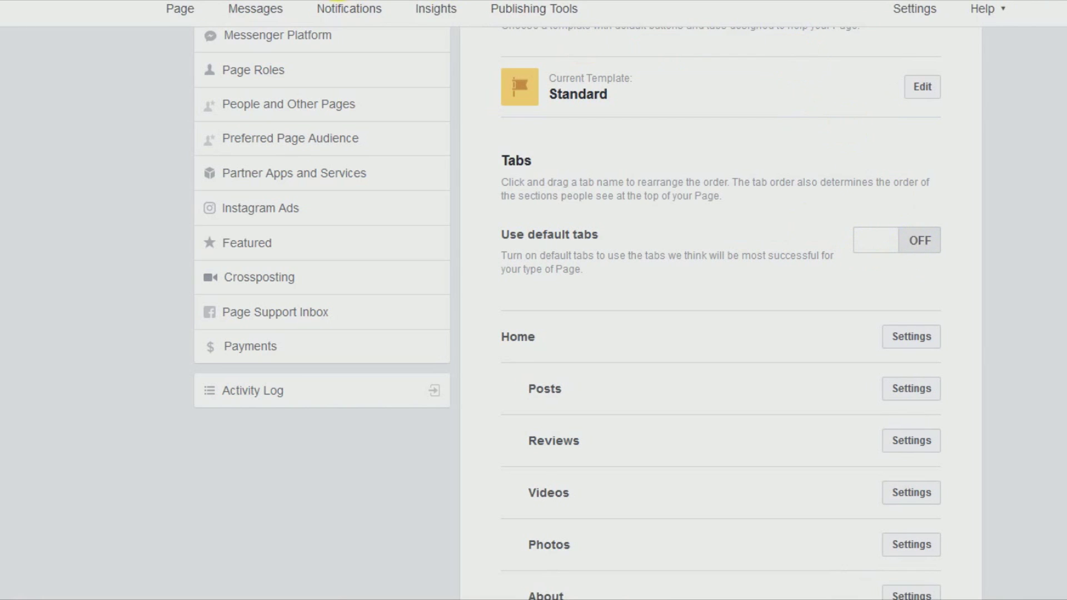
# Examine the page's reset tab order and check the template chooser without changing the Standard template
pyautogui.scroll(-5, 713, 417)
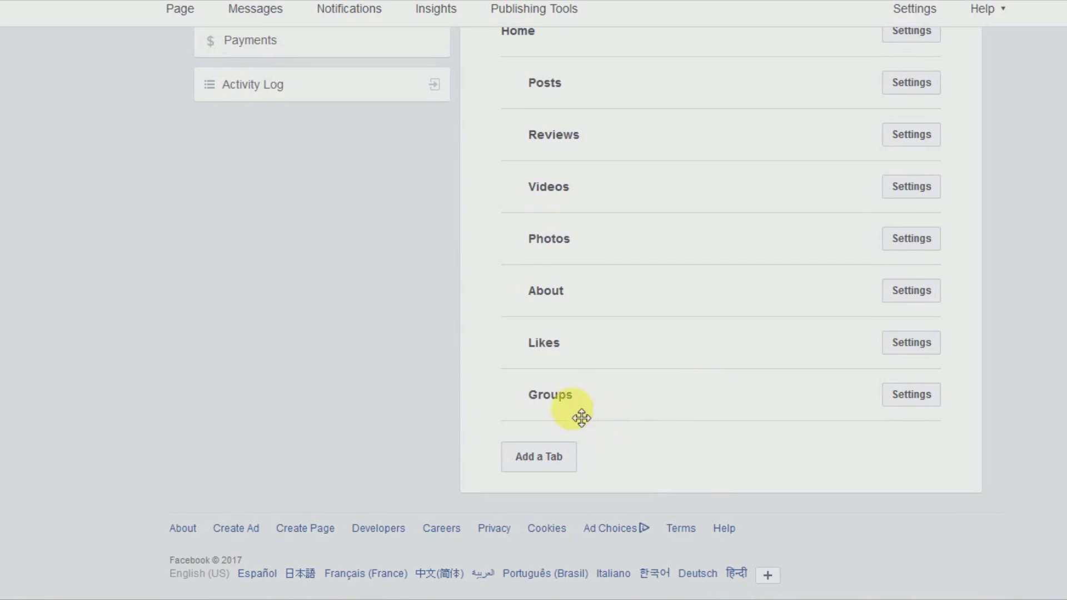
pyautogui.scroll(3, 589, 377)
pyautogui.scroll(-4, 594, 378)
pyautogui.scroll(5, 593, 378)
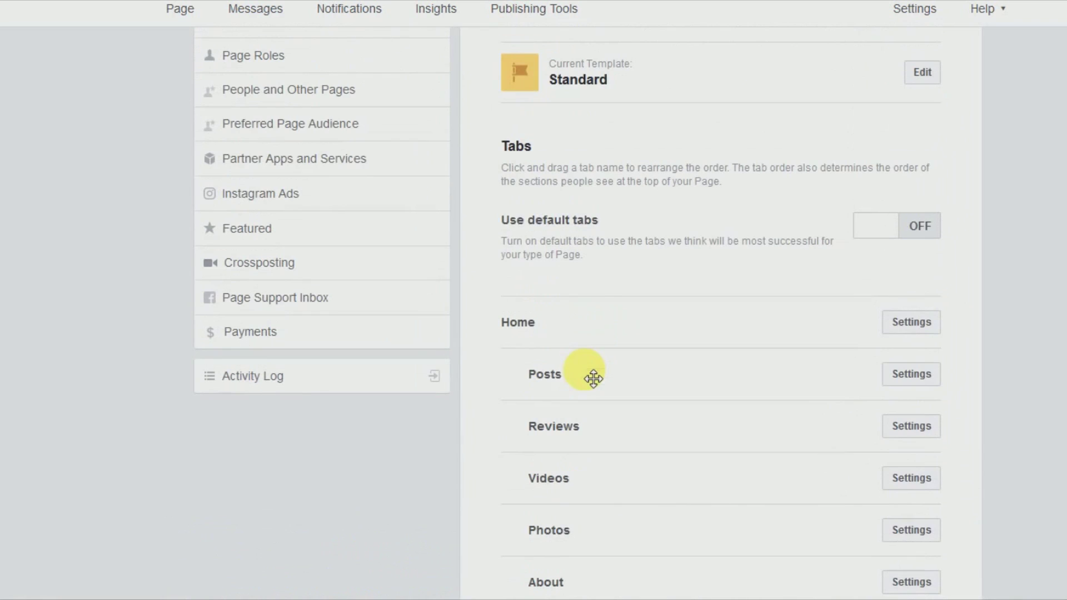
pyautogui.click(914, 78)
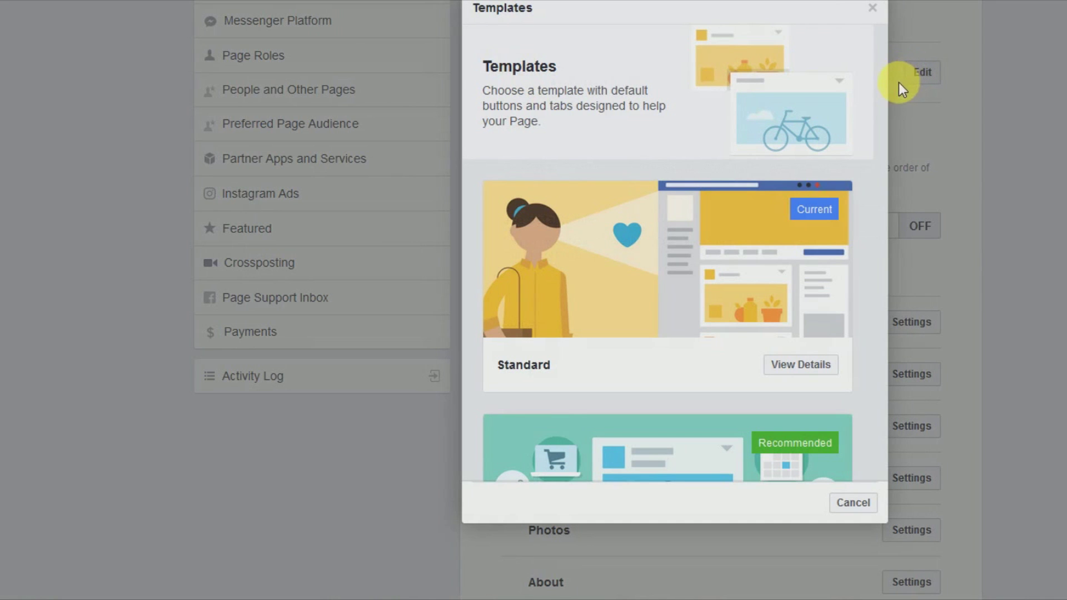
pyautogui.click(872, 9)
pyautogui.scroll(-5, 845, 392)
pyautogui.scroll(9, 845, 391)
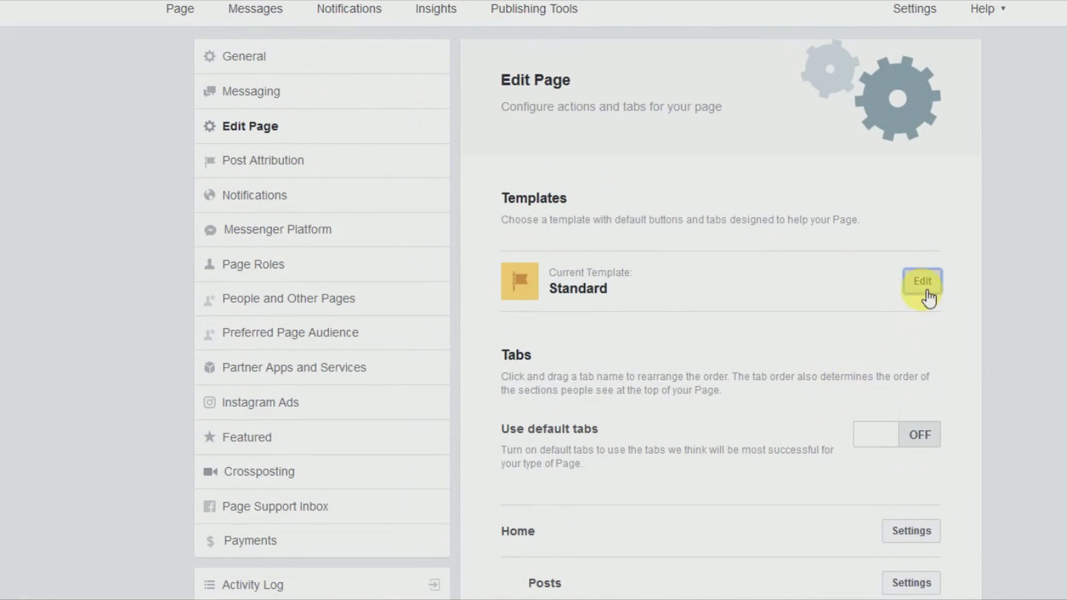
pyautogui.click(924, 289)
pyautogui.click(852, 503)
# Add the Shop tab back to the page's tab list and close the tab chooser
pyautogui.scroll(-7, 855, 495)
pyautogui.scroll(-2, 862, 500)
pyautogui.click(536, 457)
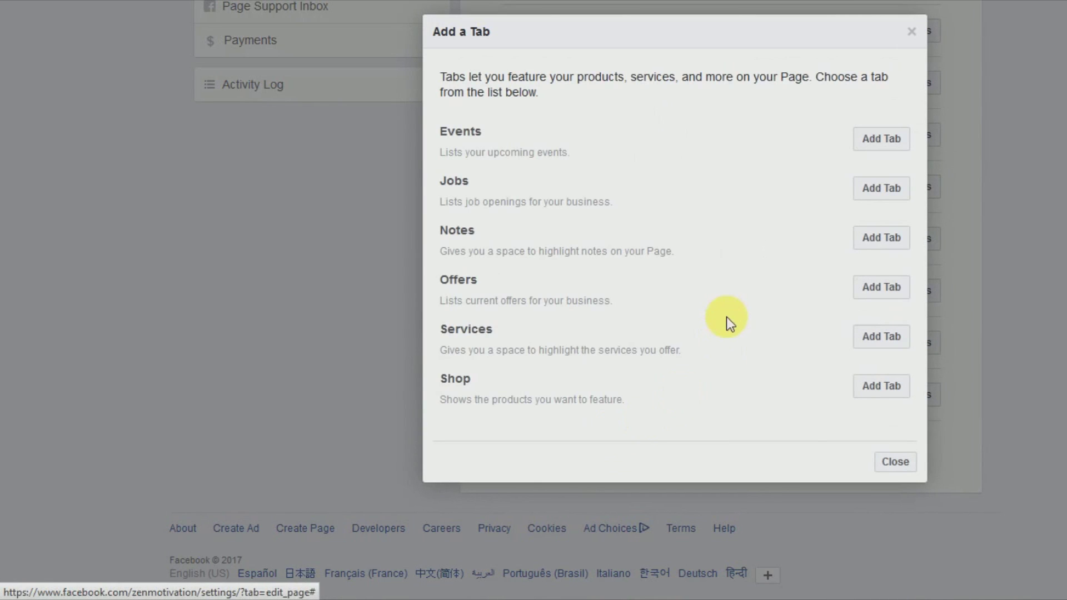
pyautogui.click(861, 384)
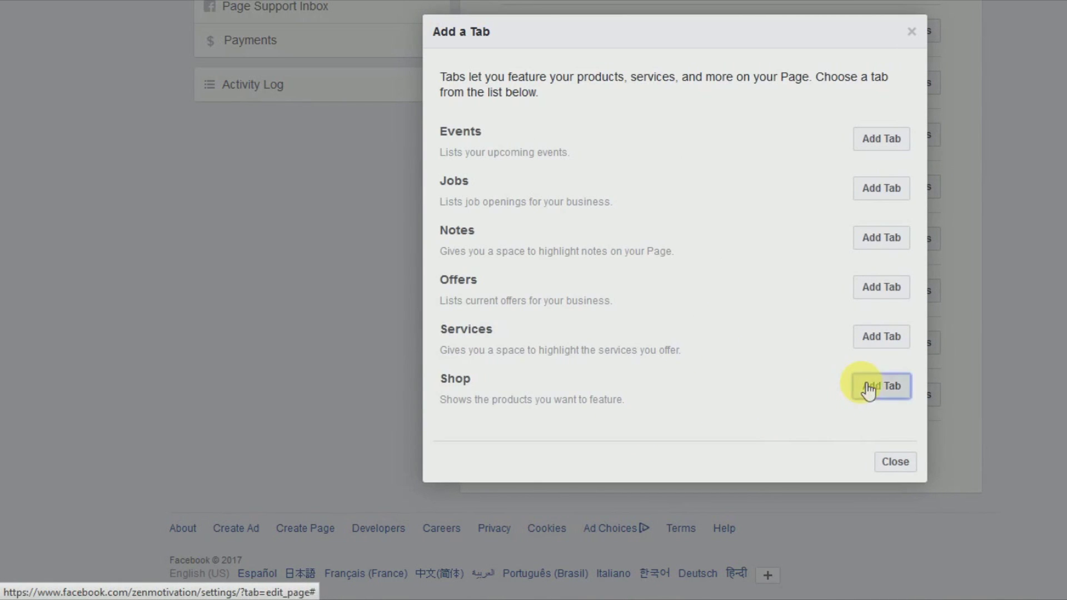
pyautogui.click(899, 410)
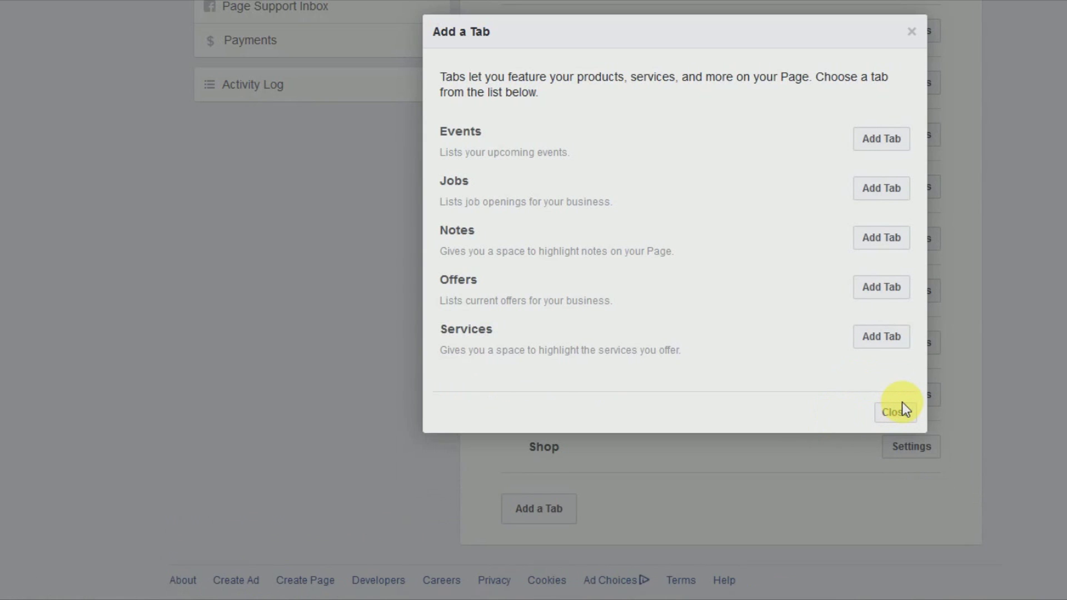
# Close the tab chooser, check the Shop tab's visibility and sharing settings, and close them again
pyautogui.click(899, 410)
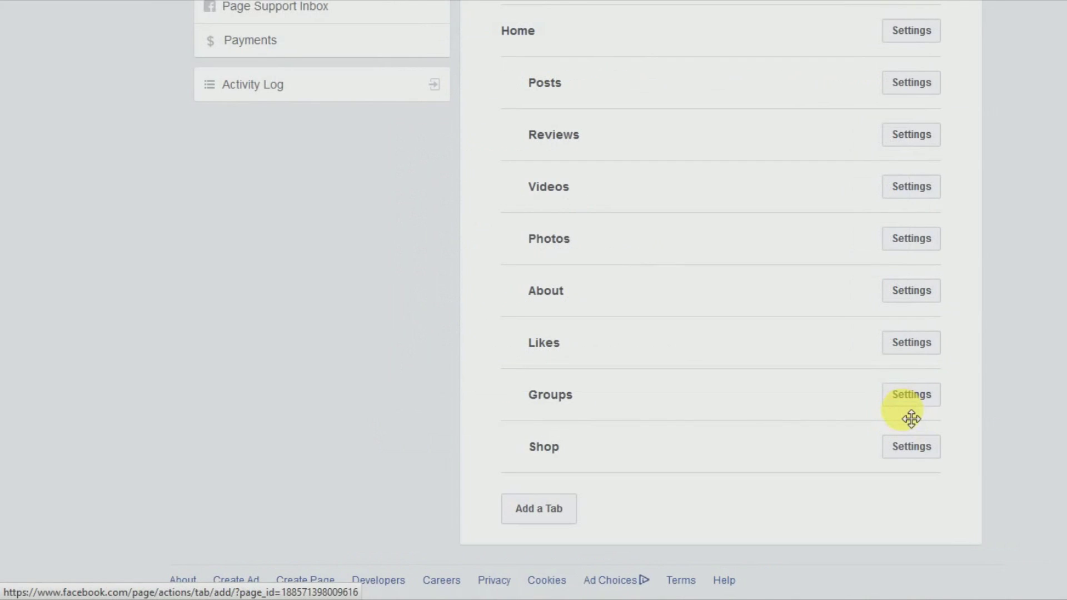
pyautogui.click(915, 447)
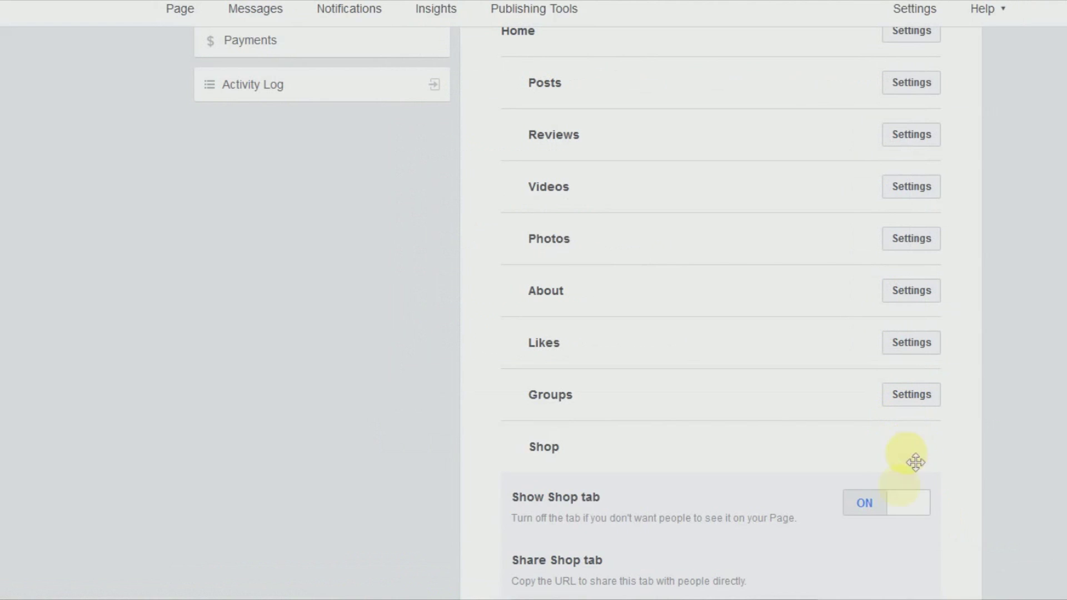
pyautogui.click(923, 500)
pyautogui.scroll(-5, 917, 445)
pyautogui.click(910, 397)
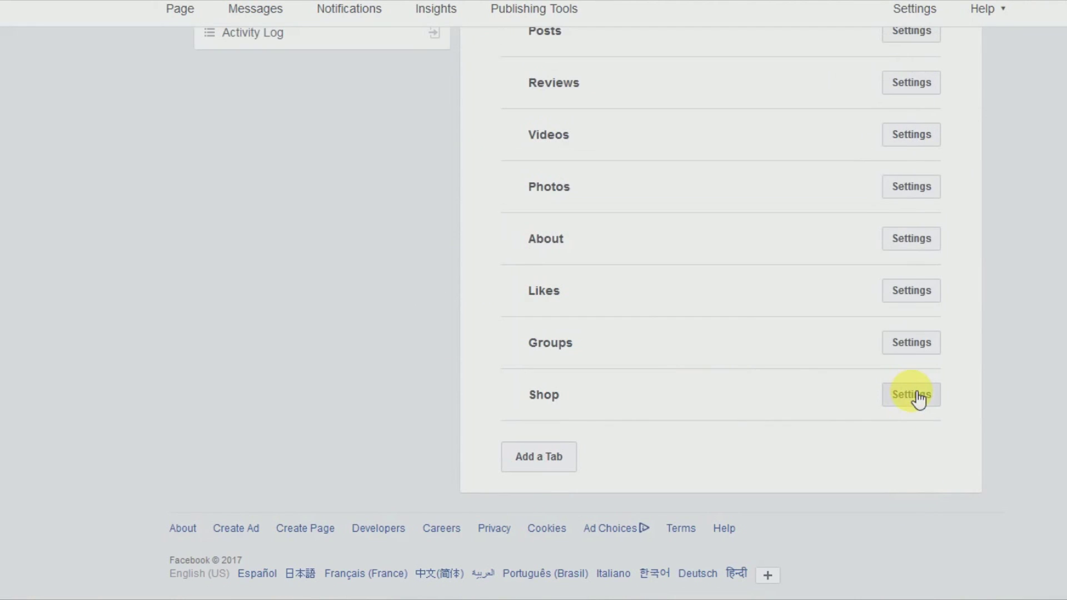
# Move the Shop tab to the first position beneath Home, above Posts, and review the resulting tab order
pyautogui.moveTo(574, 411); pyautogui.dragTo(584, 349)
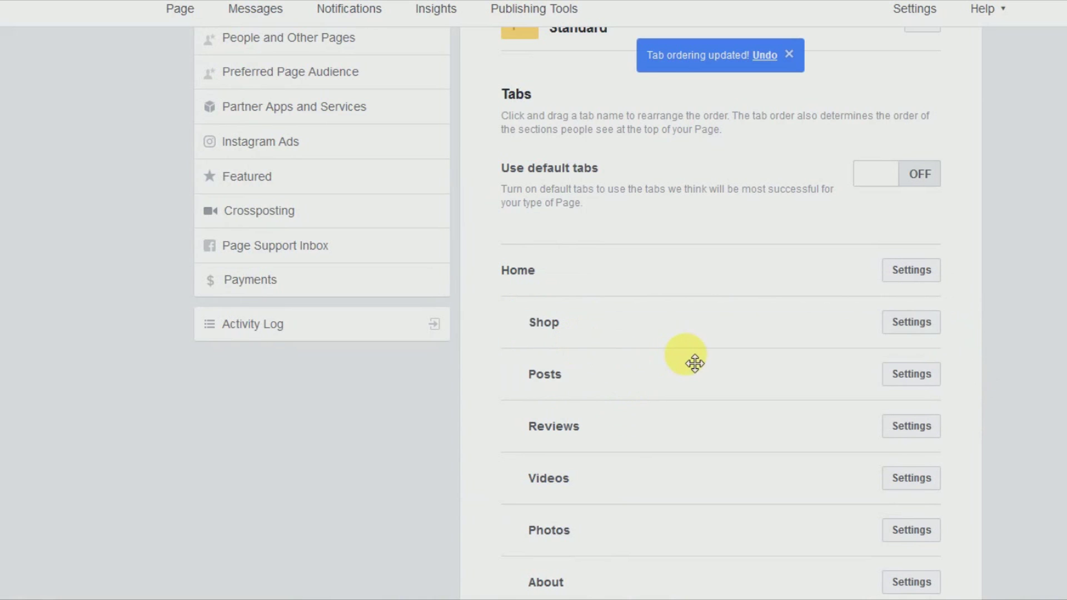
pyautogui.scroll(-1, 695, 363)
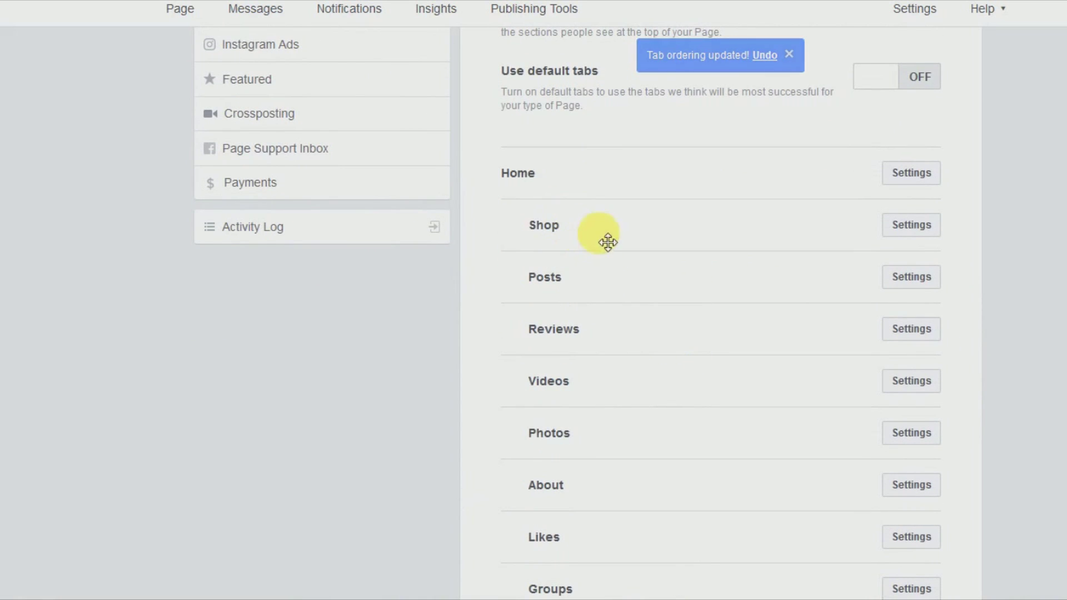
pyautogui.scroll(-1, 600, 431)
pyautogui.scroll(-1, 600, 431)
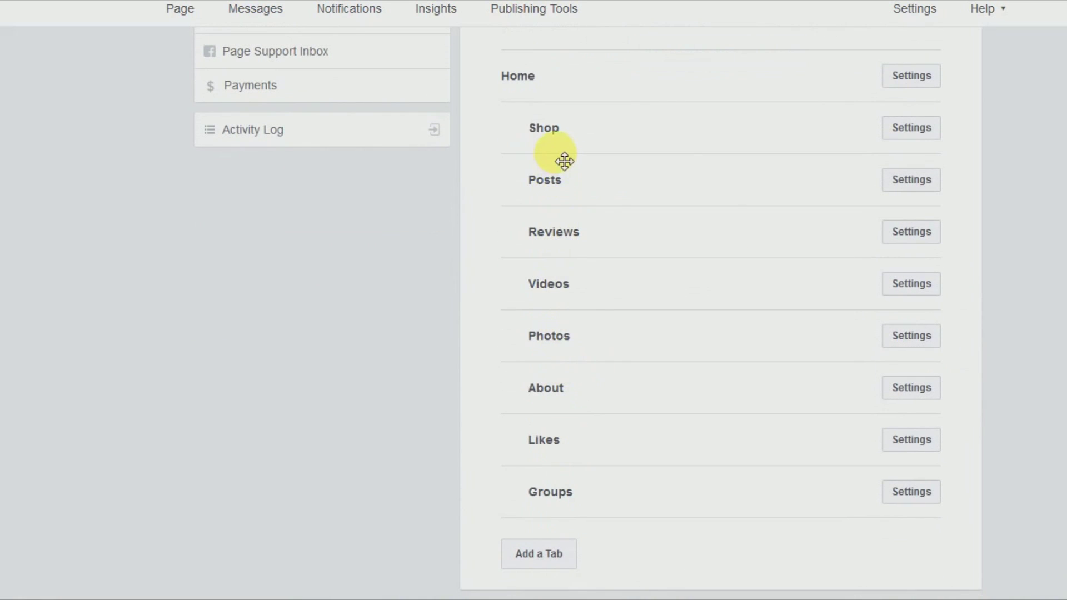
pyautogui.scroll(-2, 743, 343)
pyautogui.scroll(10, 743, 341)
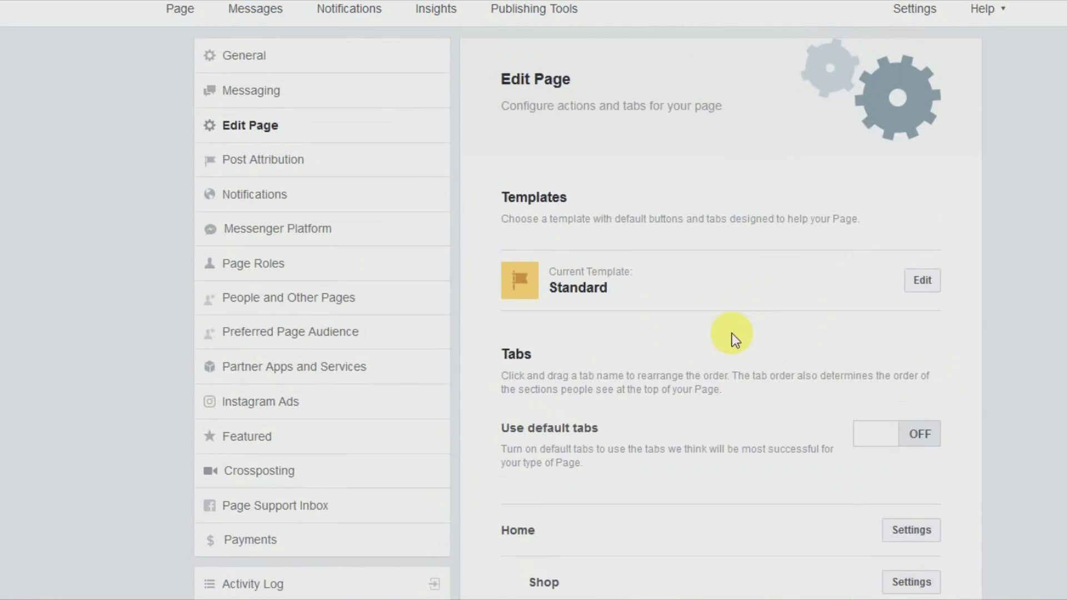
# Open the Staying Zen page and examine its tab order and the Shop section on the home view
pyautogui.click(191, 17)
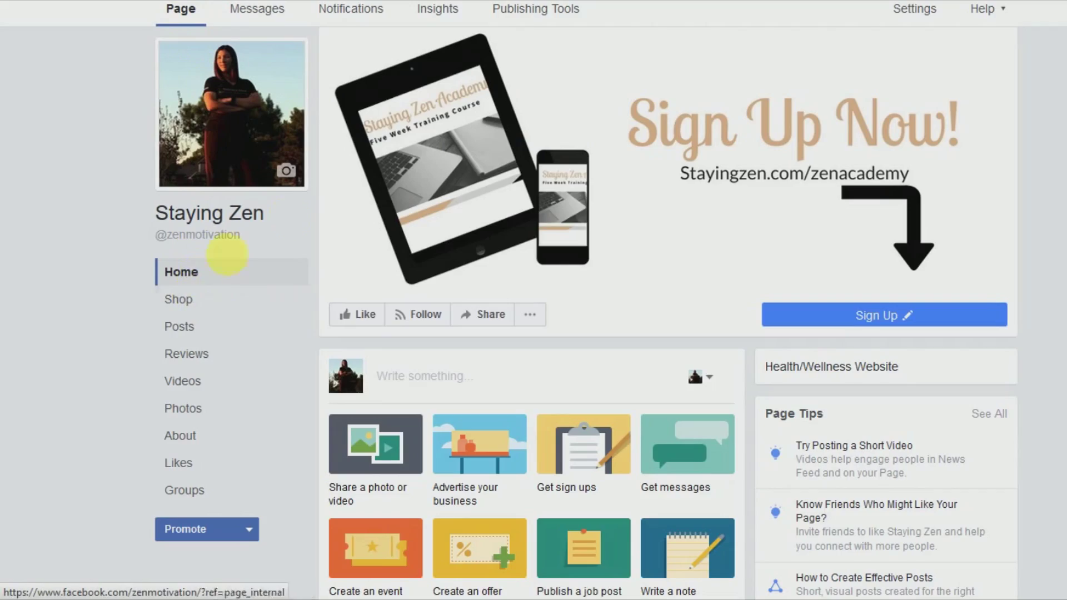
pyautogui.scroll(-2, 569, 241)
pyautogui.scroll(2, 568, 242)
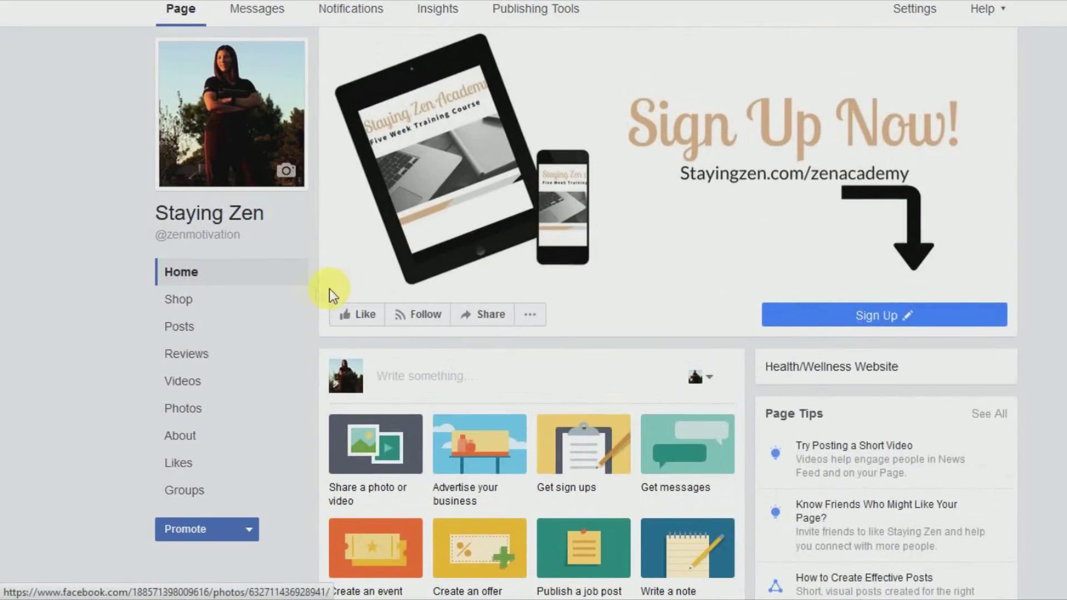
pyautogui.scroll(-10, 288, 317)
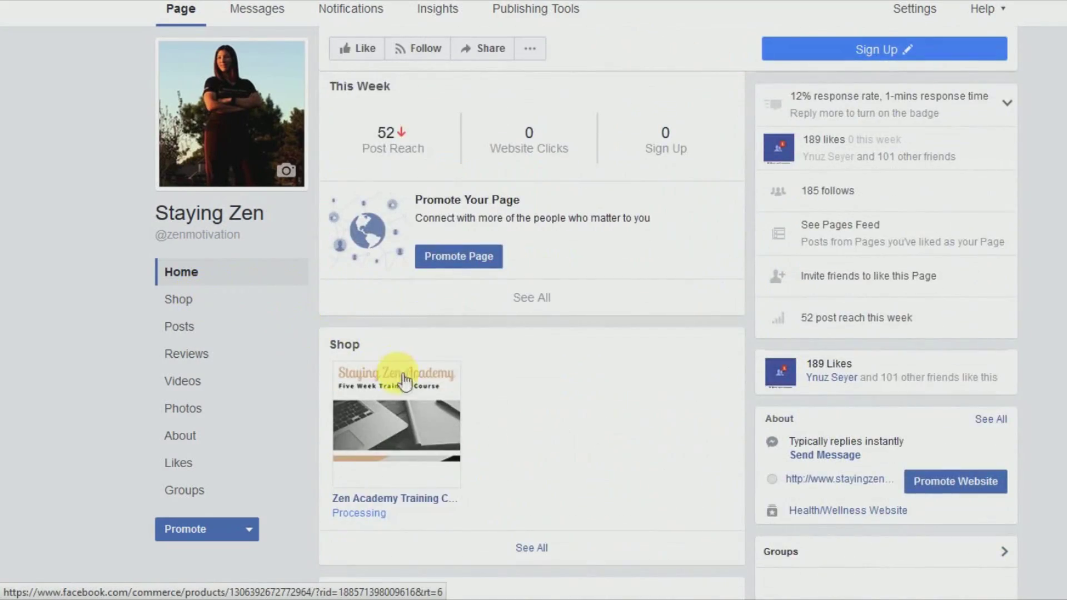
pyautogui.scroll(12, 414, 370)
pyautogui.scroll(-5, 417, 359)
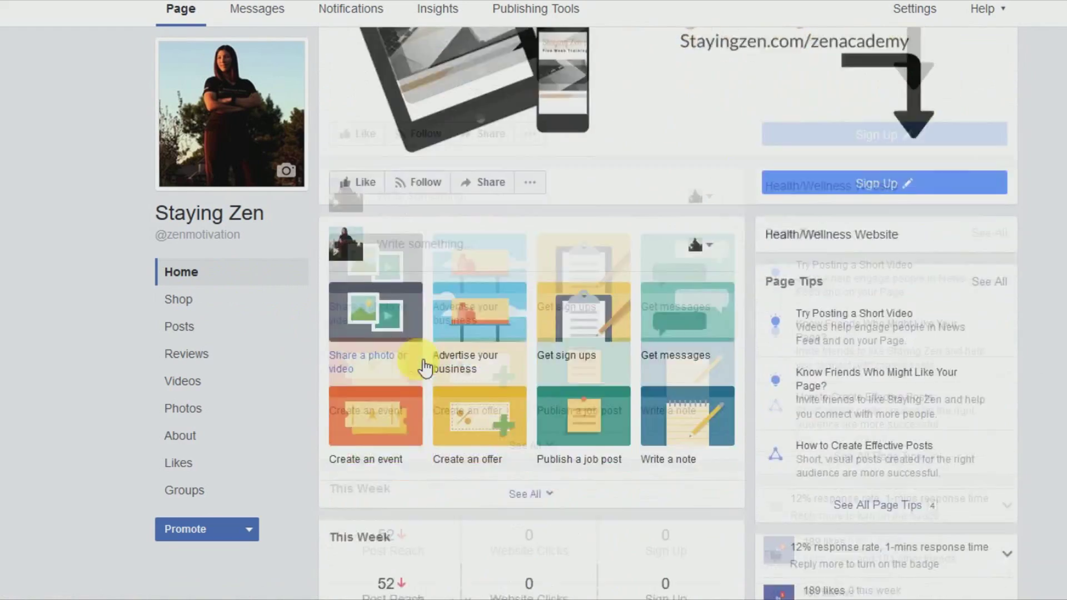
pyautogui.scroll(-9, 418, 360)
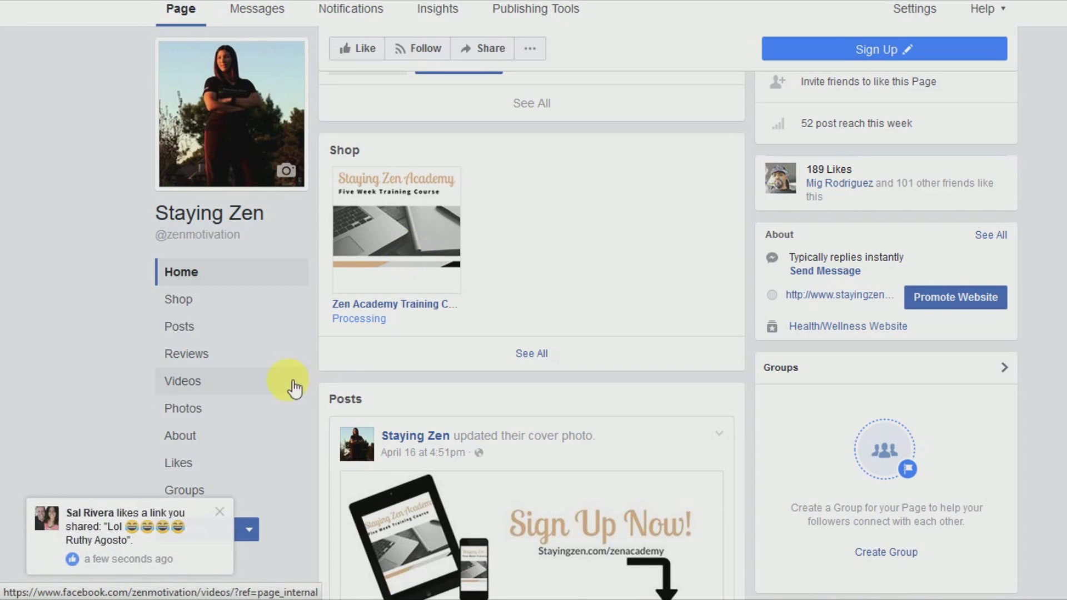
# Open the Zen Academy Training Course product, follow its website checkout, and examine the purchase page's account and billing form
pyautogui.click(408, 243)
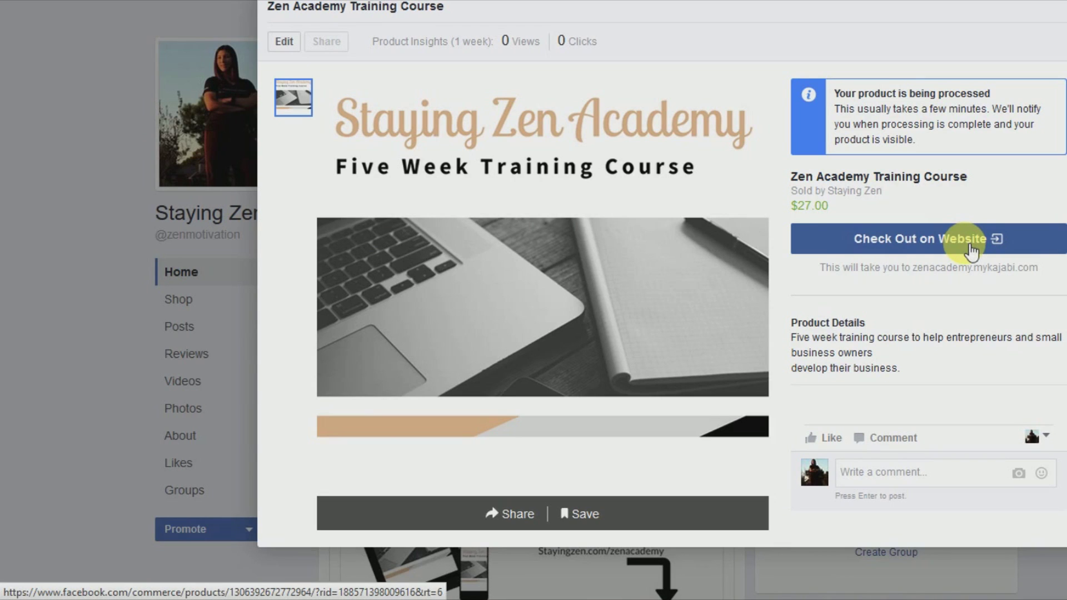
pyautogui.click(970, 250)
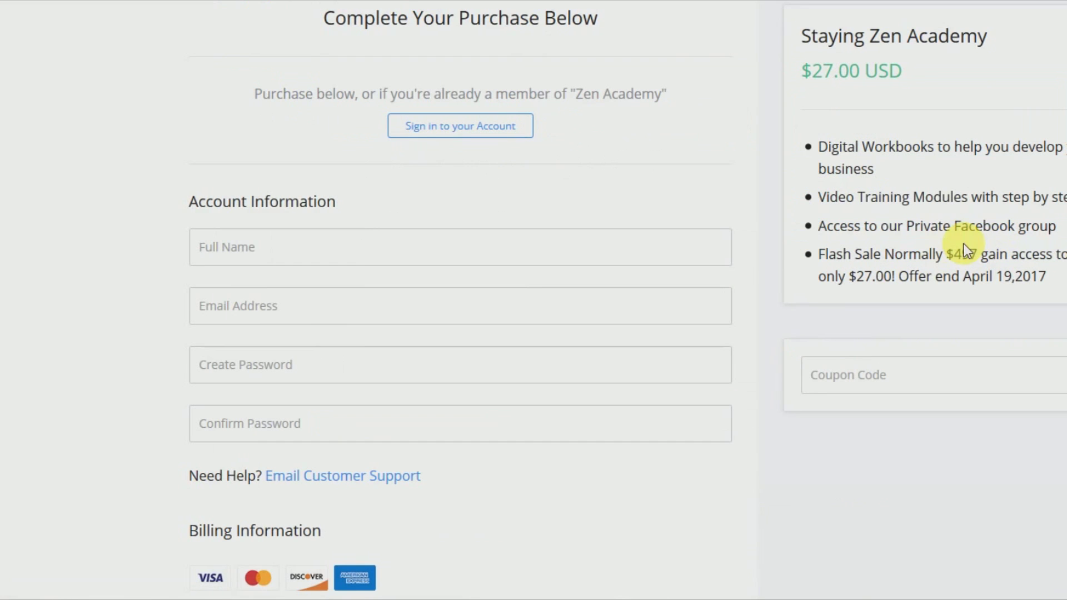
pyautogui.scroll(-7, 682, 167)
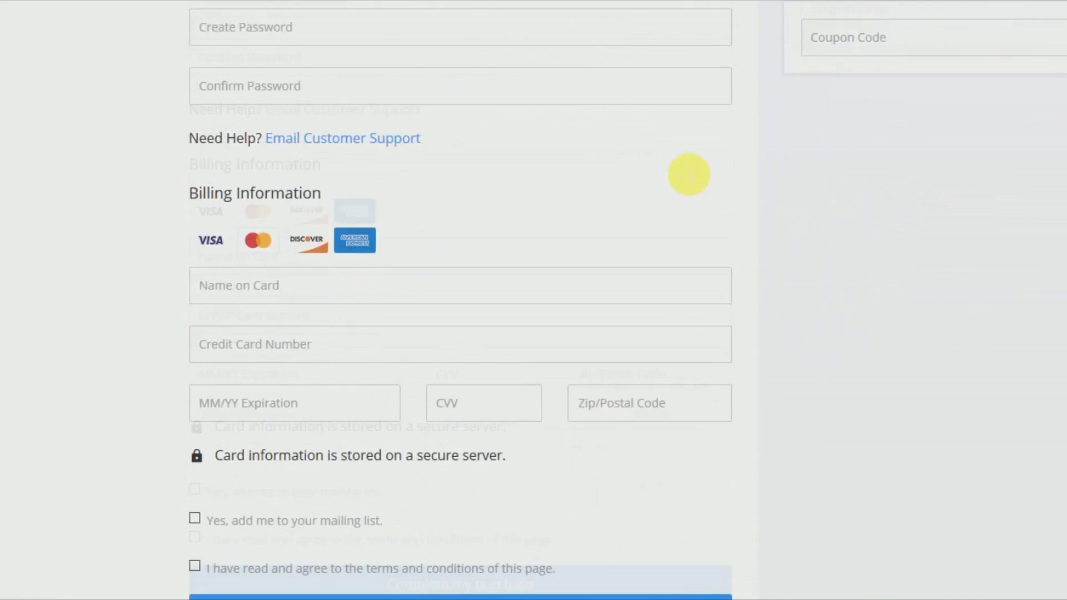
pyautogui.scroll(9, 683, 168)
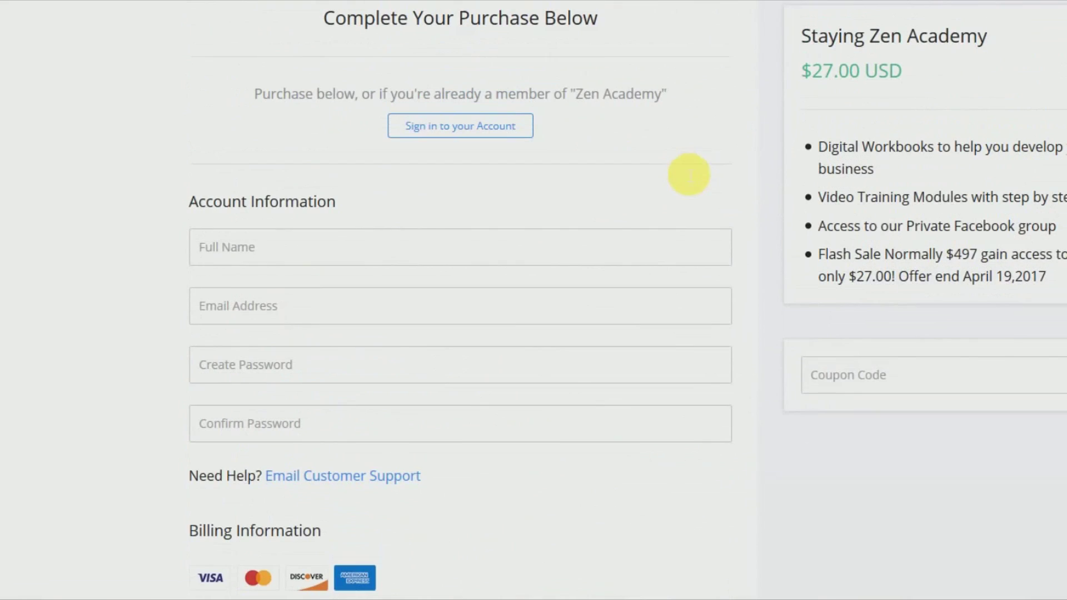